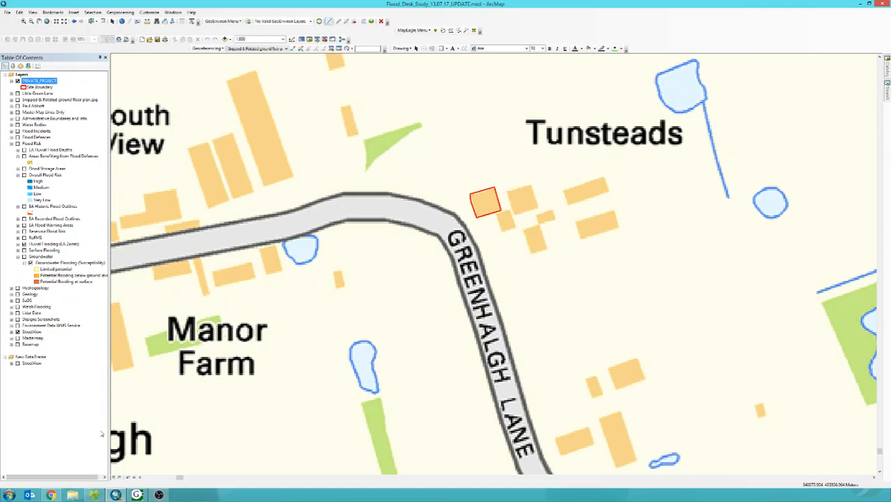
Step: Switch to GeoEnviron and enter "twickenham" as the location in the test 00123 case record
left_click(138, 495)
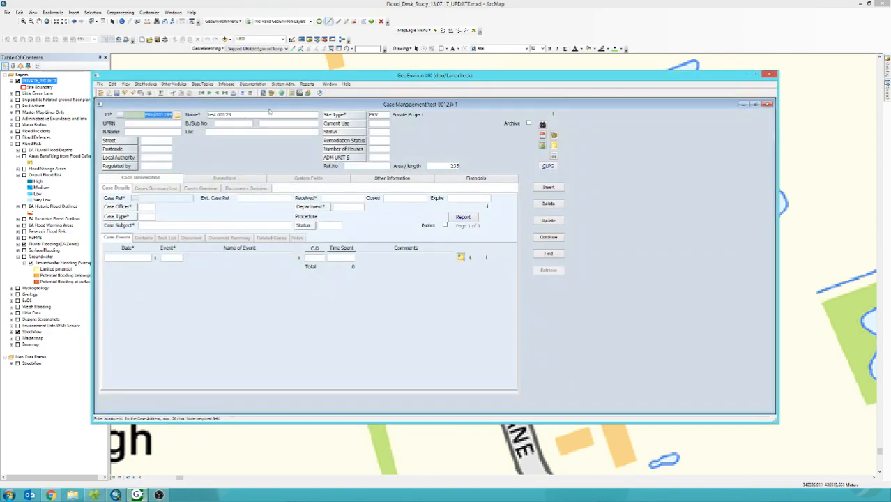
left_click(218, 133)
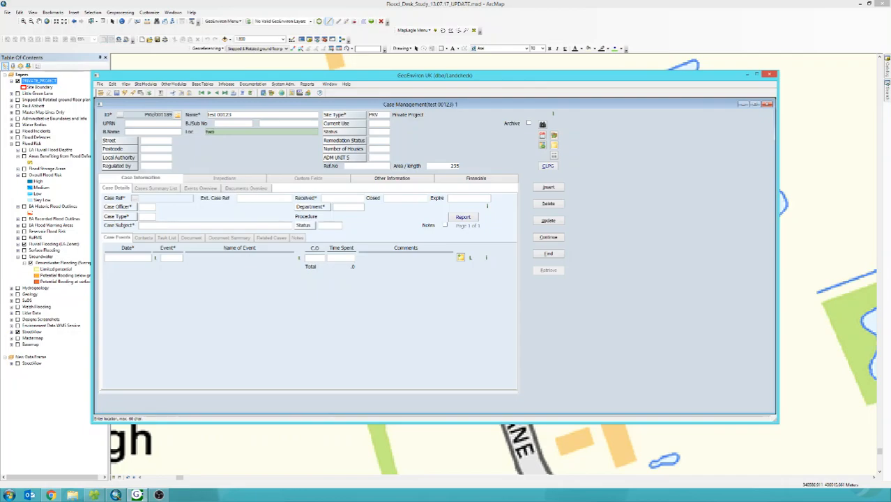
type("rl")
key("Tab")
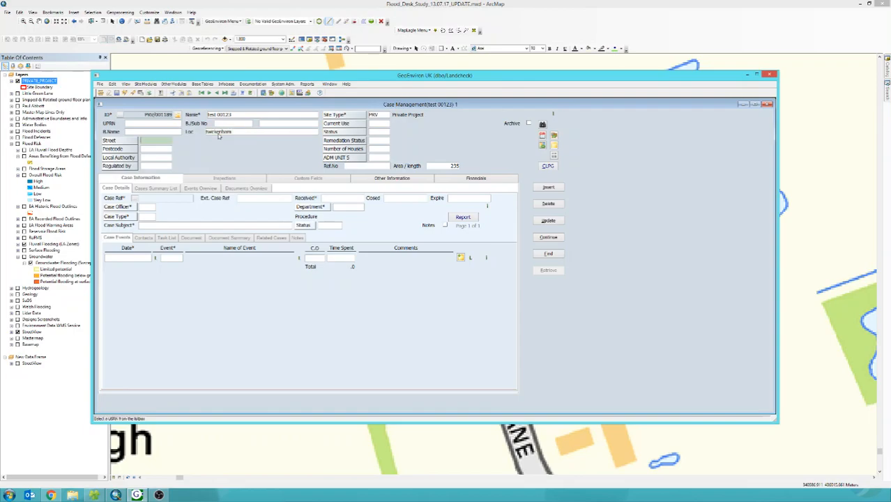
Step: Set the case record's street to Durham Street and its current use to Car Park
left_click(133, 140)
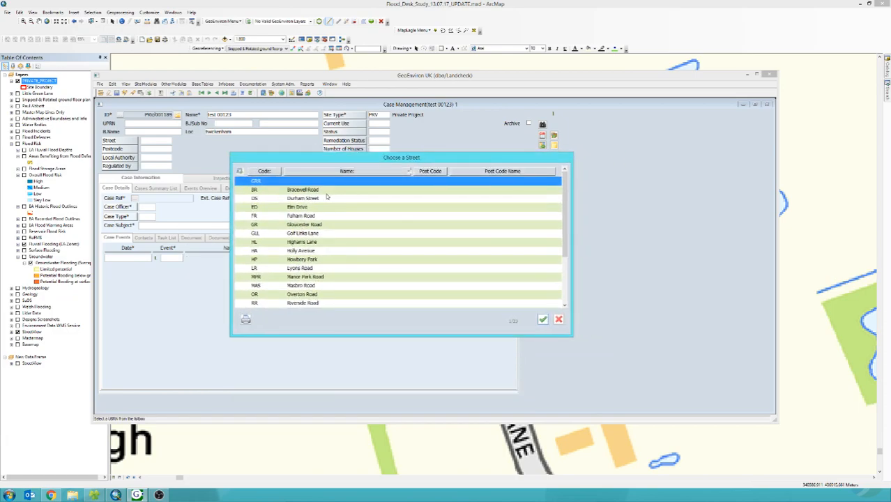
left_click(326, 198)
double_click(325, 199)
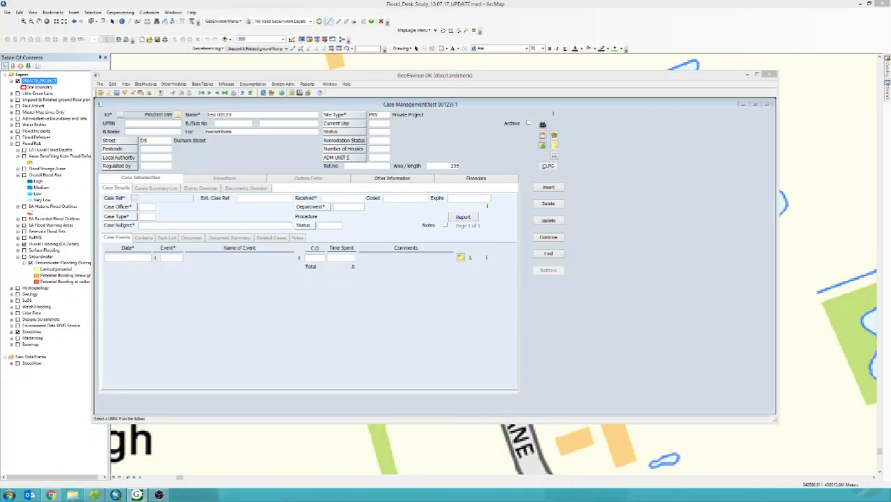
left_click(323, 246)
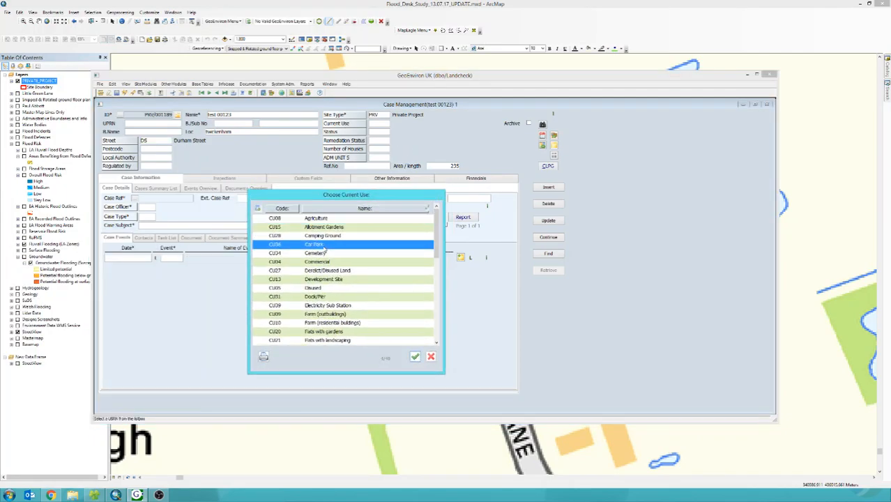
double_click(323, 245)
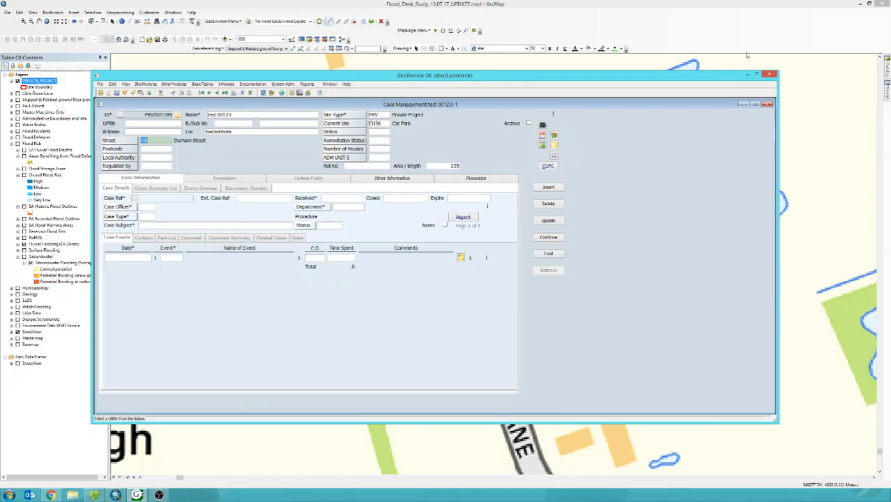
Step: Switch back to ArcMap, retrieve the linked record of the site boundary polygon near Greenhalgh Lane, and review its ArcMap attributes
left_click(748, 74)
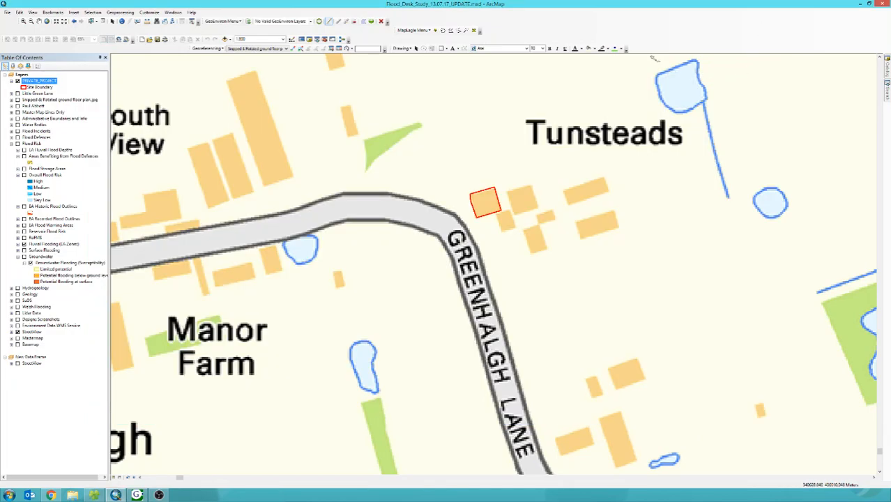
left_click(319, 21)
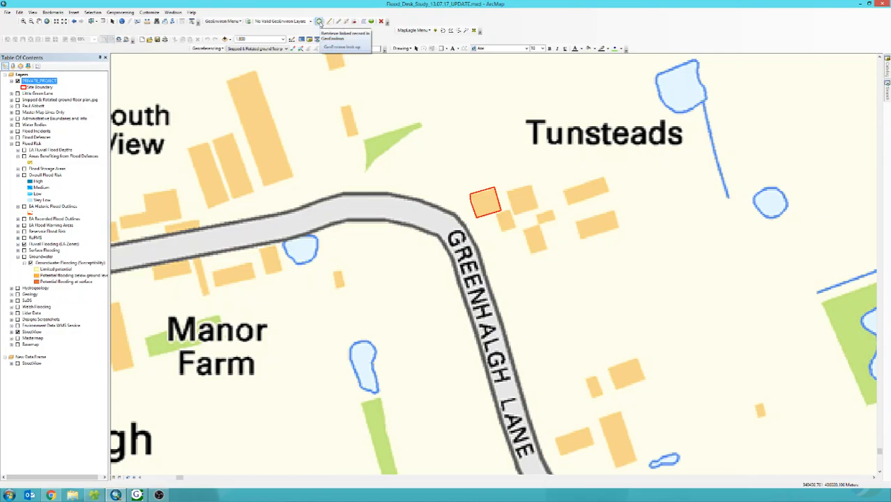
left_click(484, 200)
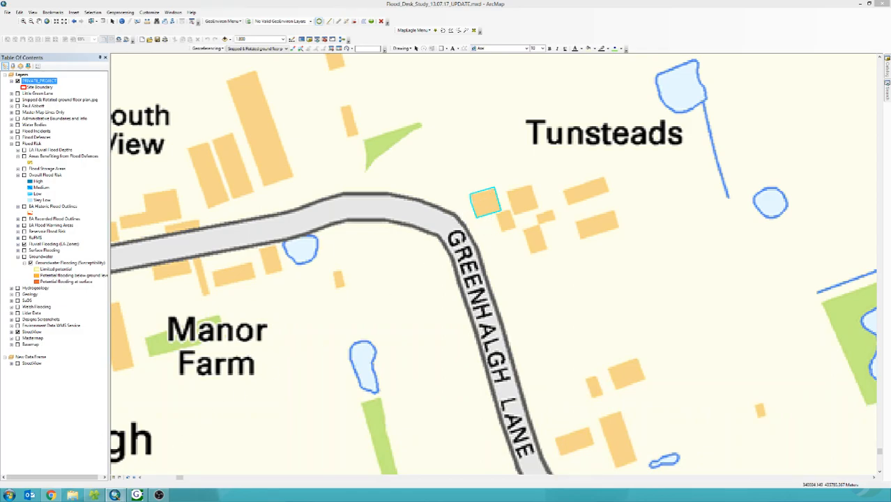
left_click_drag(575, 205, 493, 144)
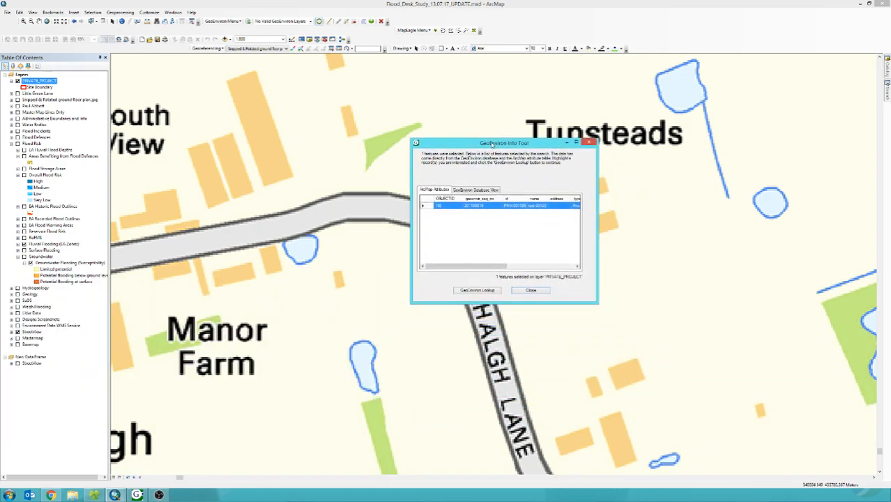
left_click_drag(455, 263, 525, 273)
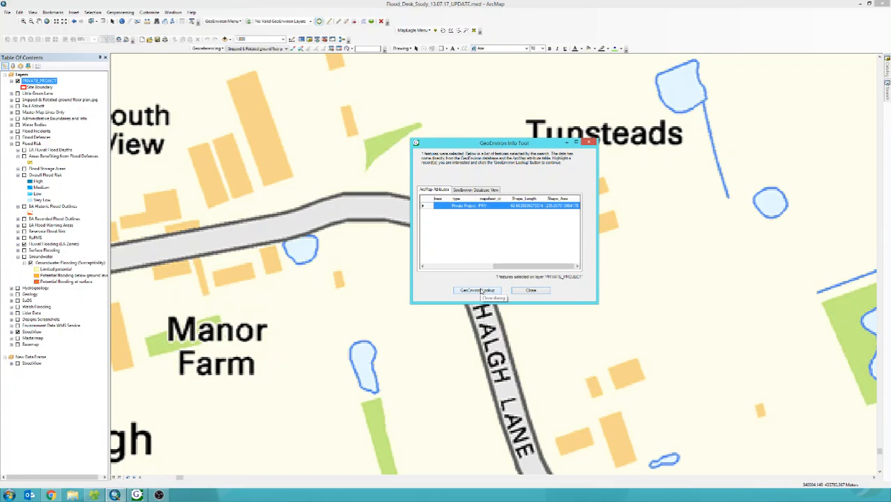
Step: Look up the selected feature's case record in GeoEnviron, return to the map and close the info tool
left_click(481, 289)
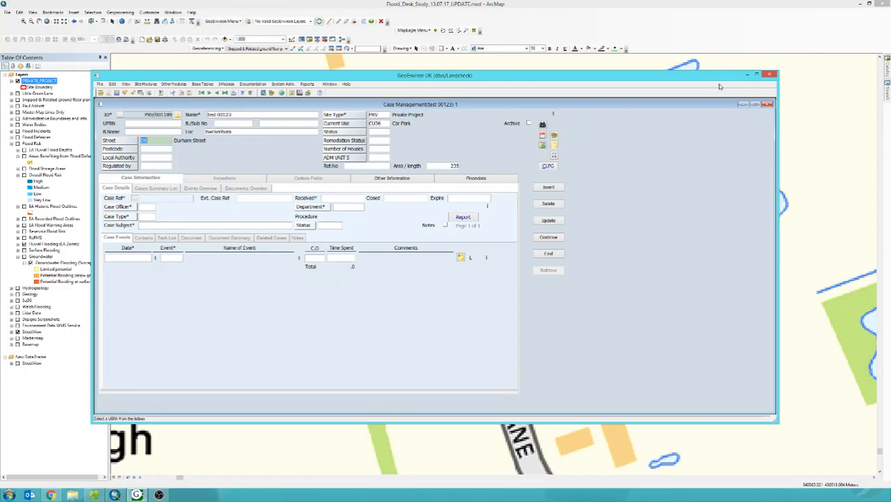
left_click(747, 75)
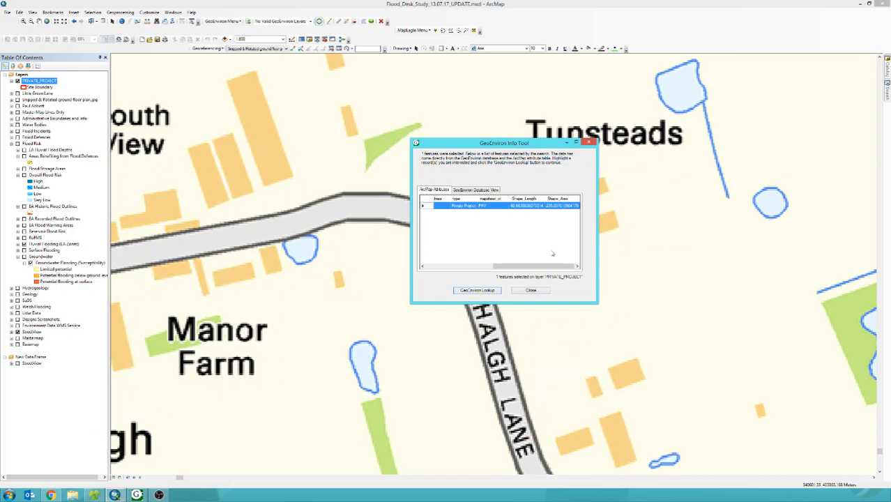
left_click(533, 291)
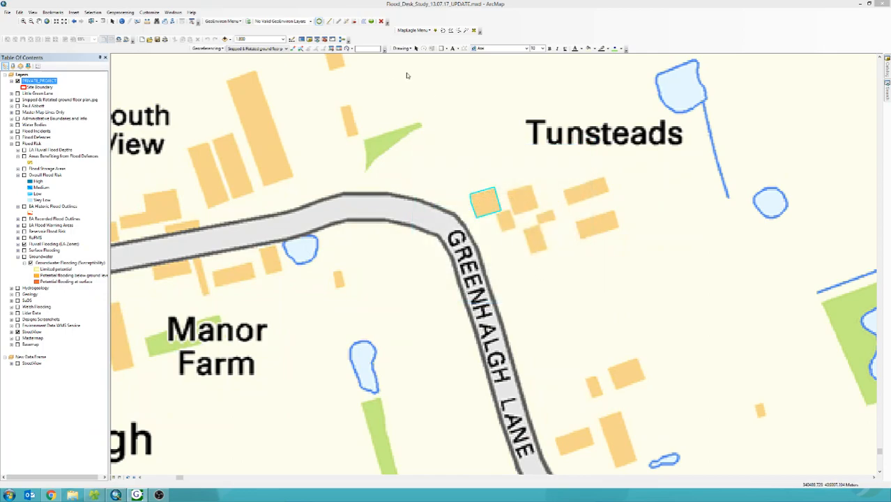
Step: Start the GeoEnviron feature editor and open the vertices of the square site boundary for editing
left_click(356, 22)
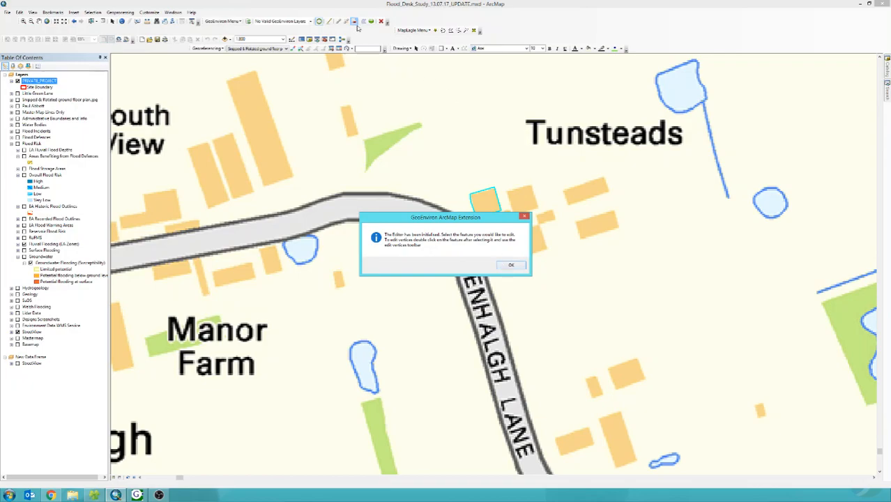
left_click(509, 265)
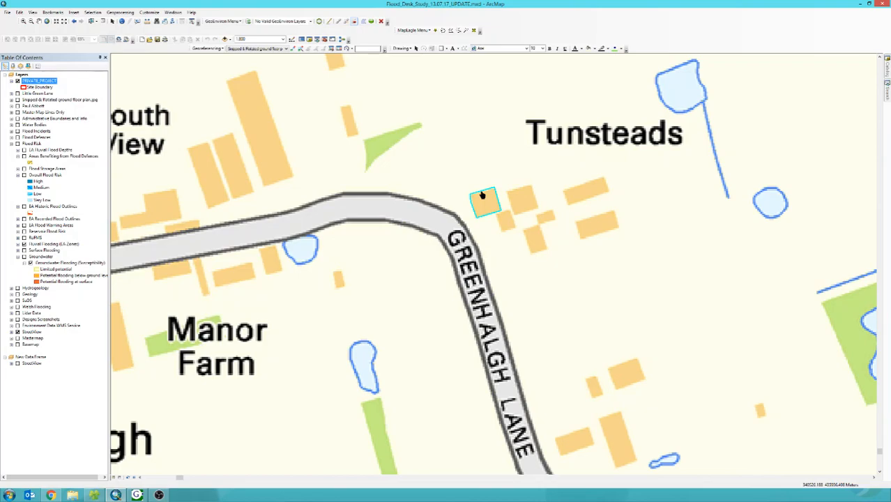
scroll(482, 196, "down", 1)
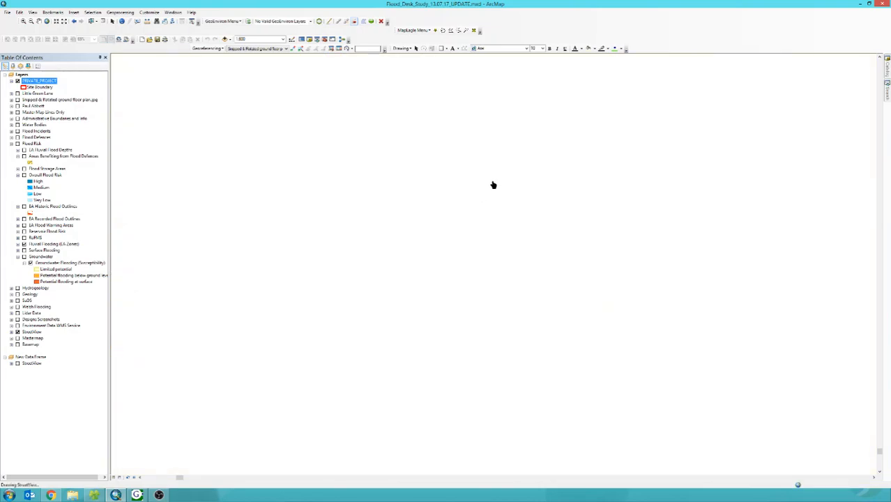
left_click(501, 185)
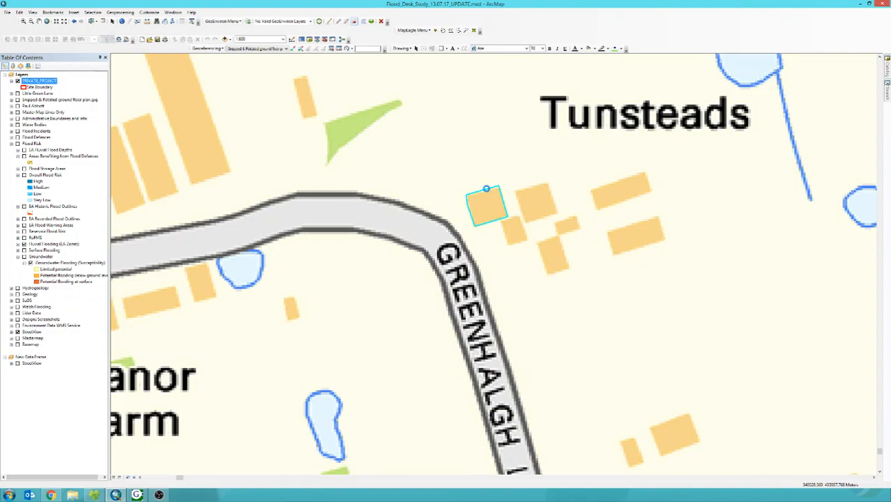
double_click(486, 191)
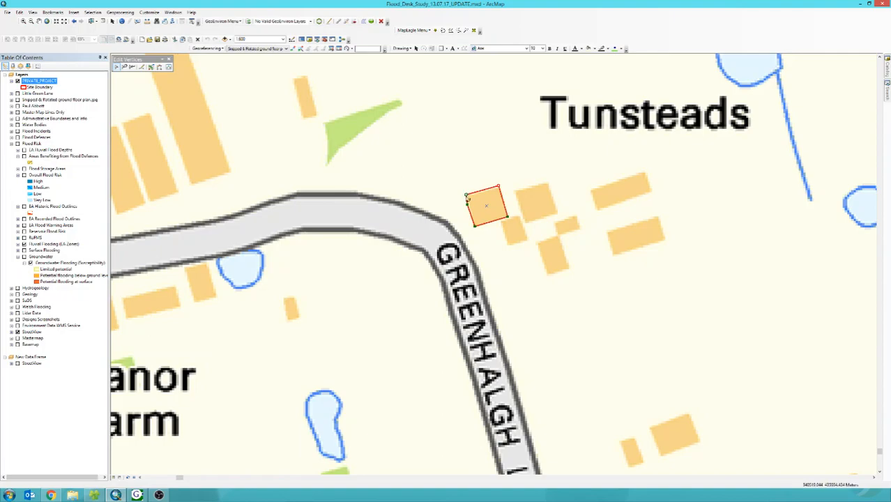
Step: Stretch the site boundary's corners outward so it also takes in most of the neighbouring building, and save the edits
left_click_drag(469, 203, 444, 213)
left_click_drag(515, 218, 554, 223)
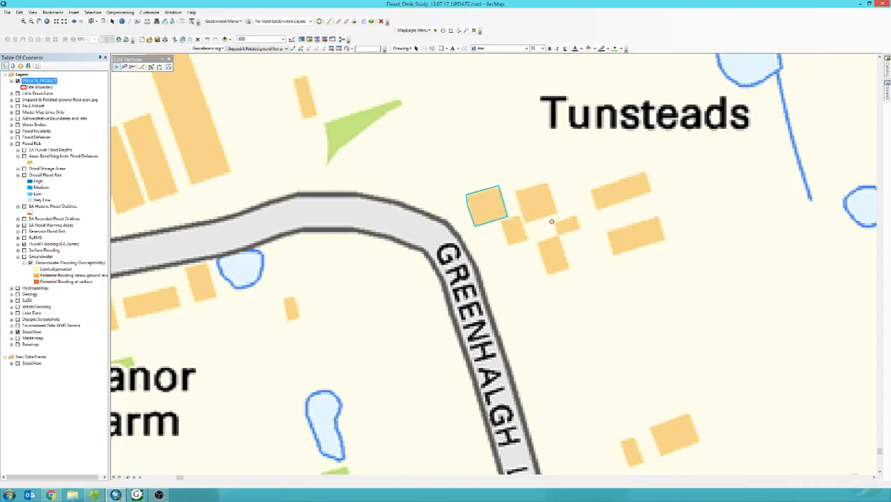
left_click_drag(499, 188, 509, 155)
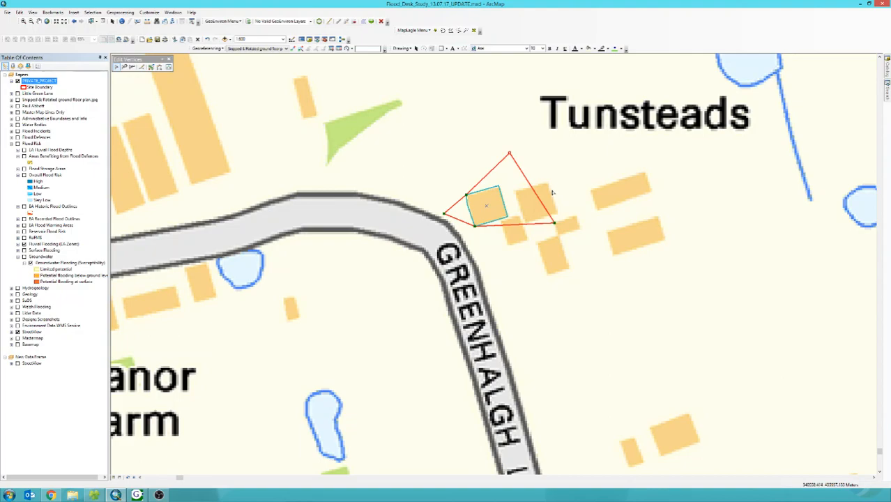
left_click(554, 191)
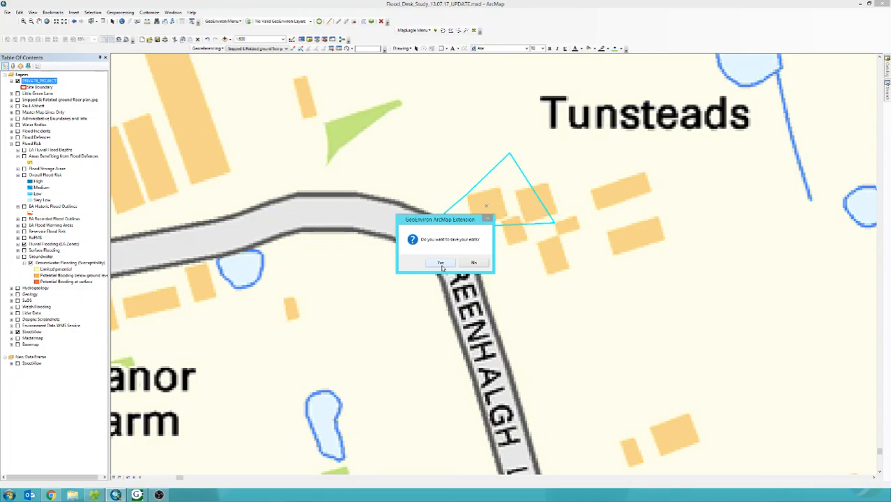
left_click(441, 264)
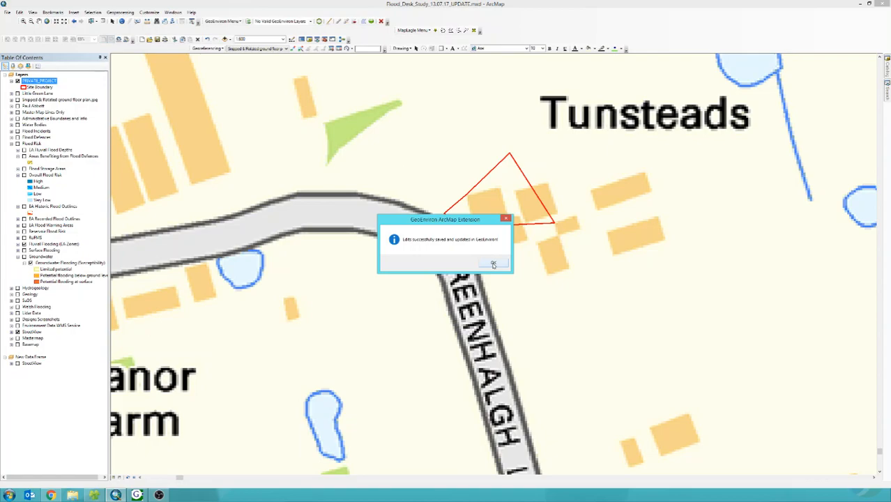
left_click(493, 264)
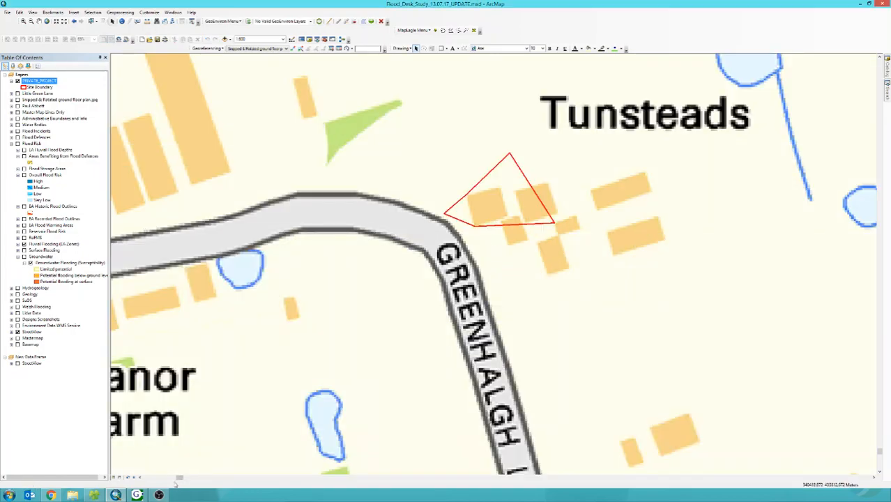
Step: Switch to GeoEnviron and zoom the map to the site boundary linked to the test 00123 case
mouse_move(138, 494)
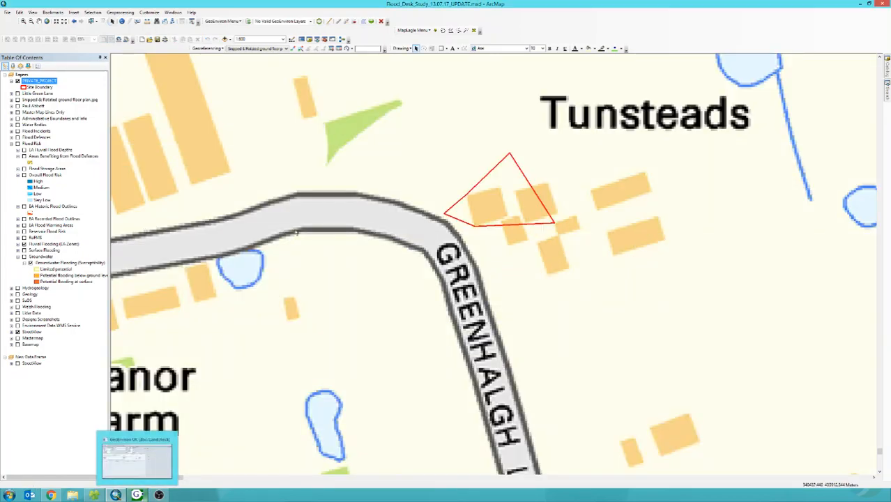
scroll(244, 169, "up", 3)
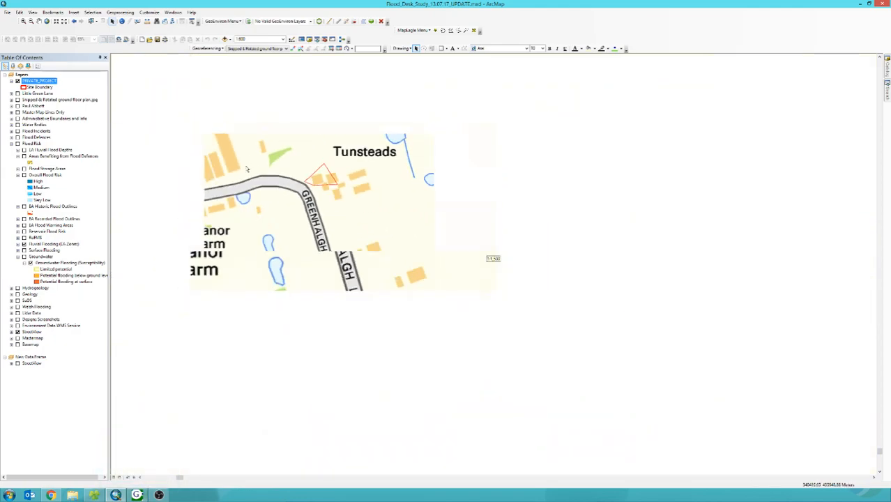
scroll(247, 168, "up", 5)
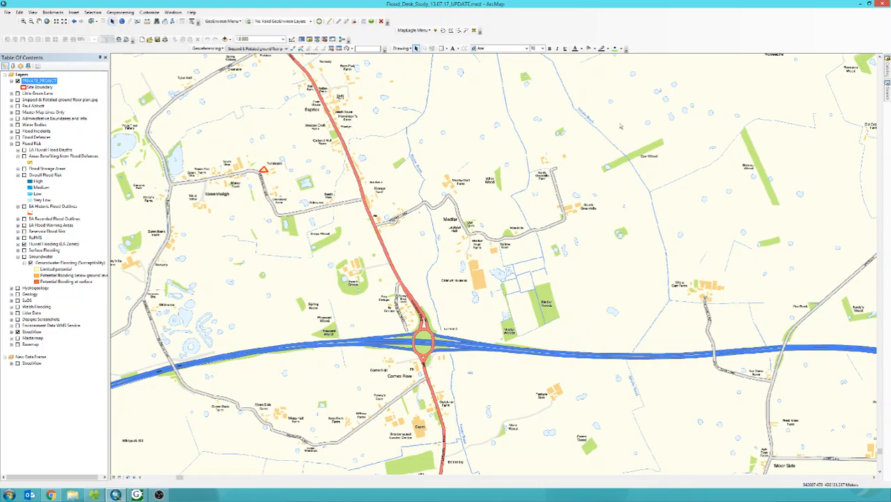
left_click(159, 495)
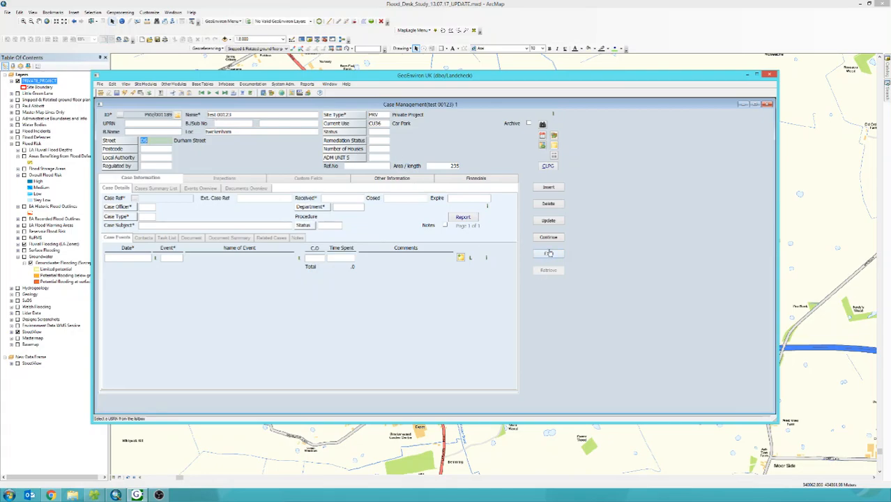
left_click(543, 147)
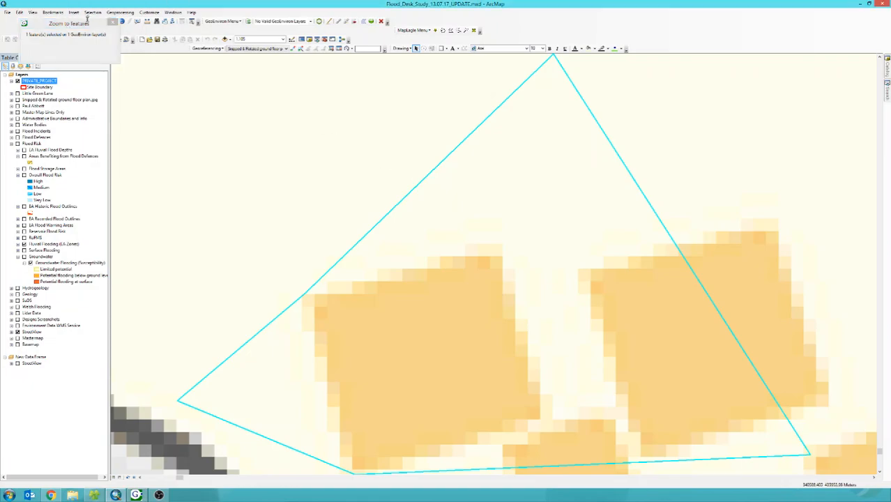
left_click_drag(85, 25, 375, 180)
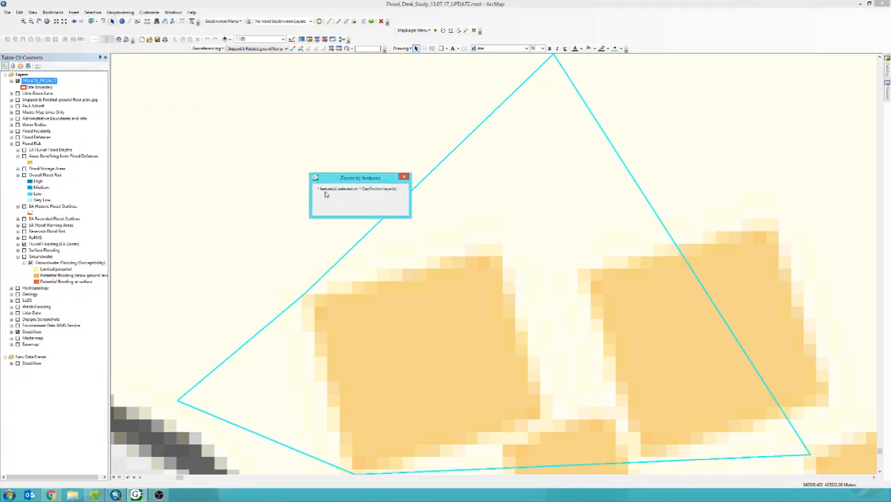
left_click(404, 179)
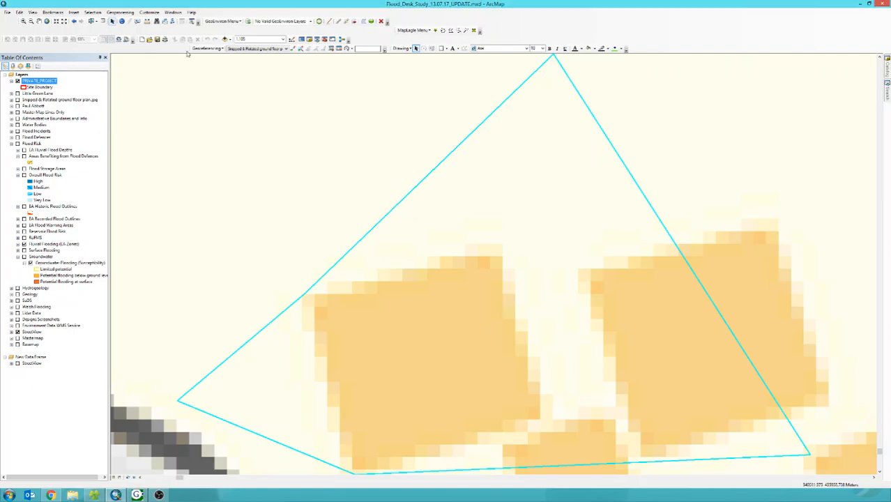
Step: Remove the GeoEnviron link from the edited site boundary, retaining the feature on the map for re-linking
left_click(38, 21)
scroll(346, 209, "up", 5)
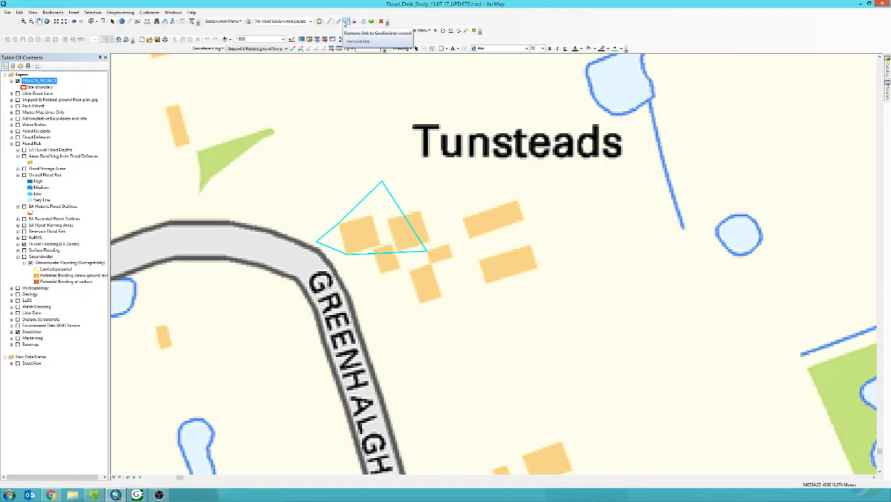
left_click(341, 21)
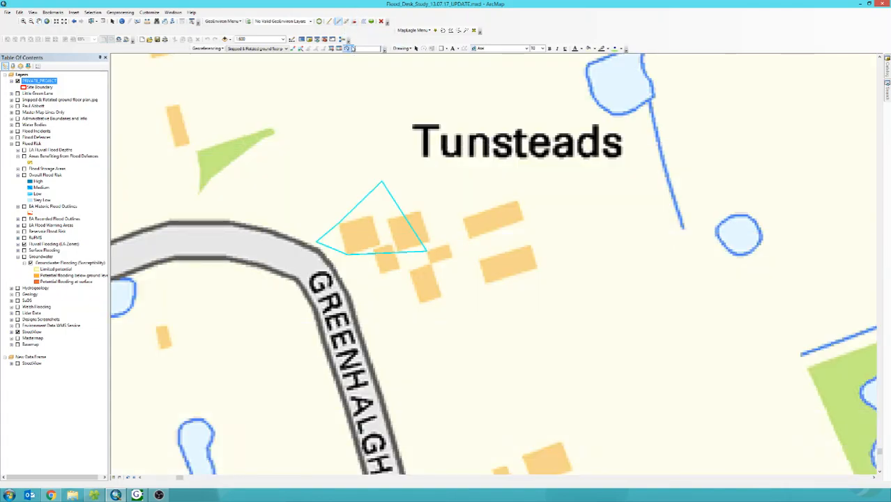
left_click(347, 23)
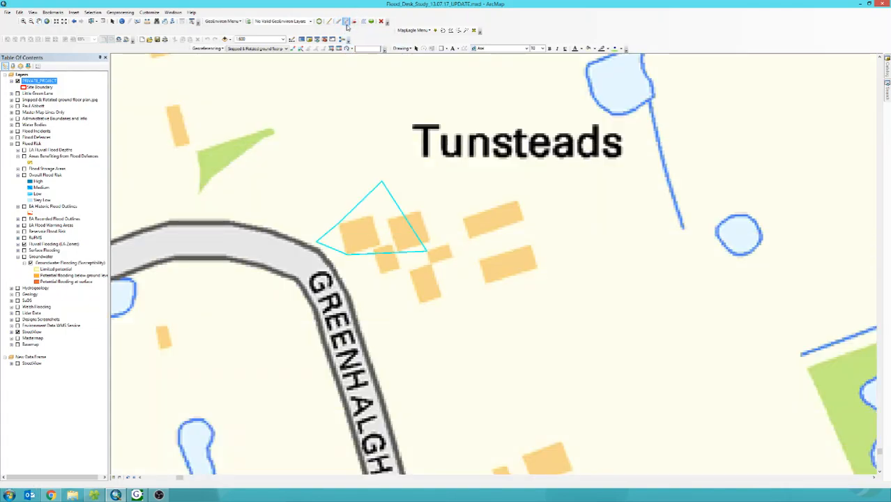
left_click(360, 202)
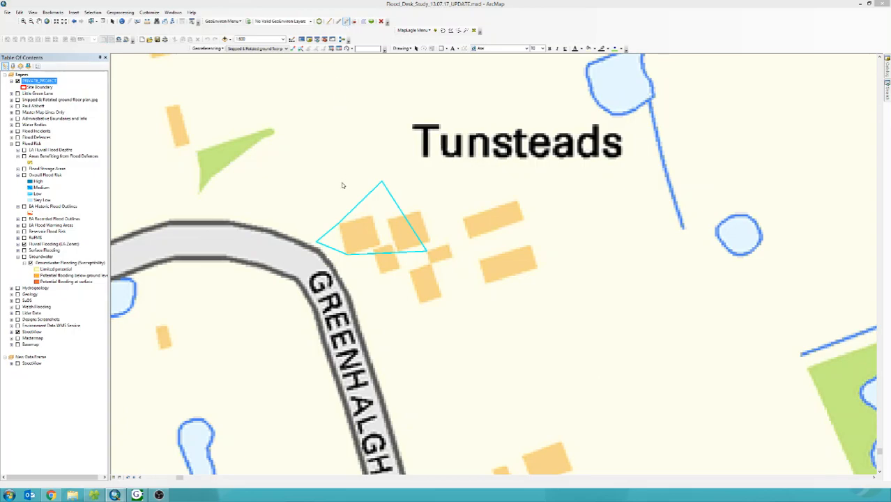
left_click(404, 234)
left_click_drag(406, 235, 535, 200)
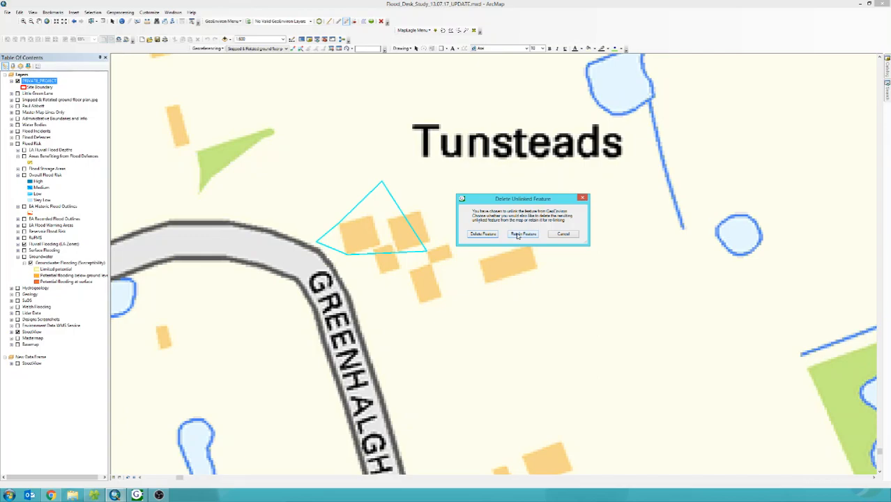
left_click(517, 235)
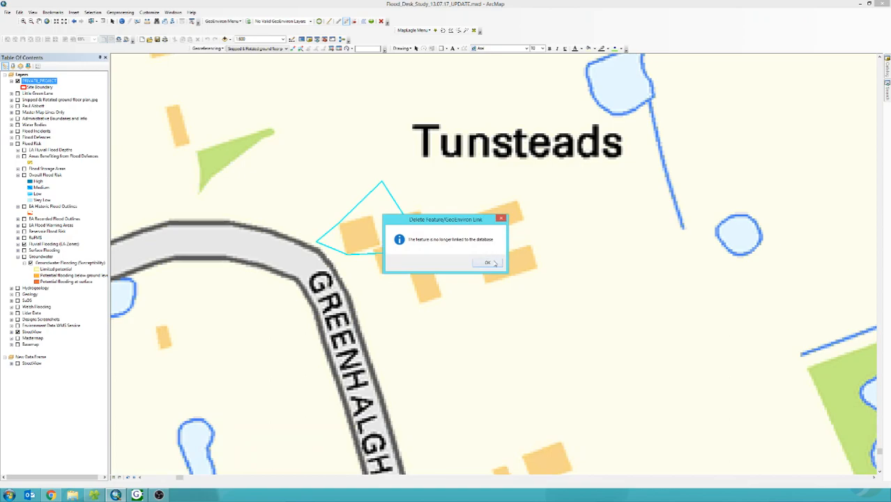
left_click(490, 263)
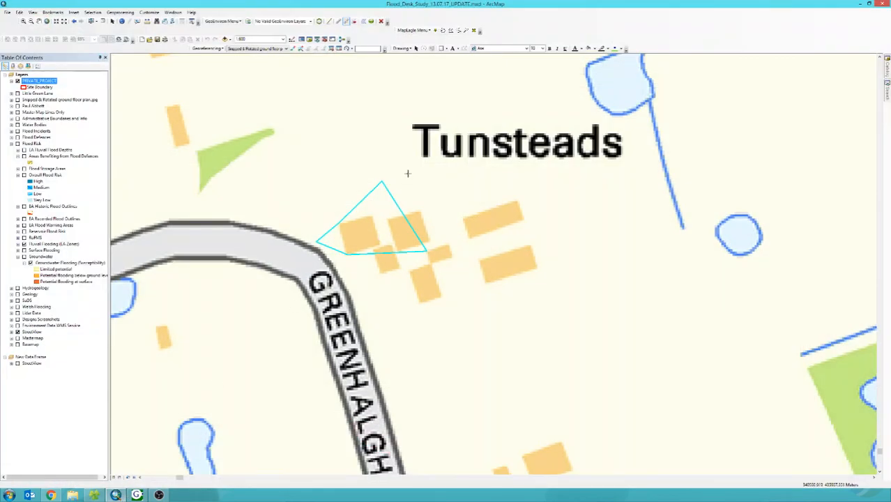
Step: Start linking the unlinked site boundary to a record and retrieve the unlinked Private Project records from GeoEnviron
left_click(339, 22)
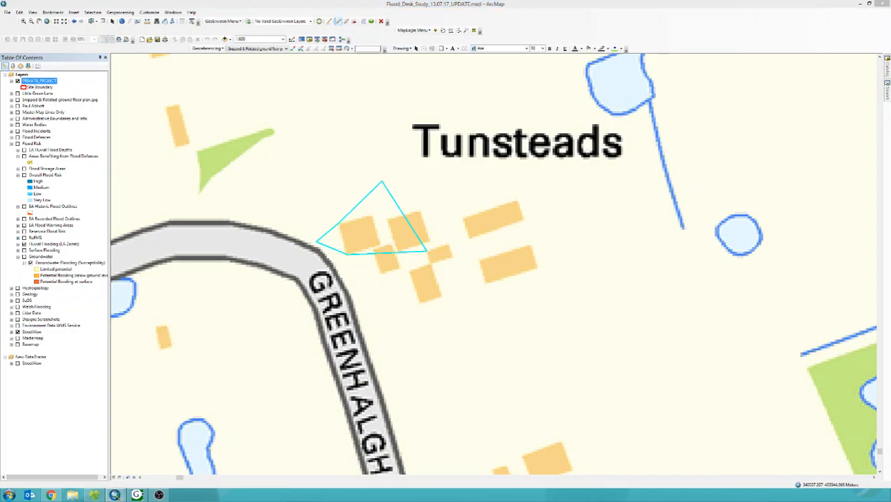
left_click(324, 244)
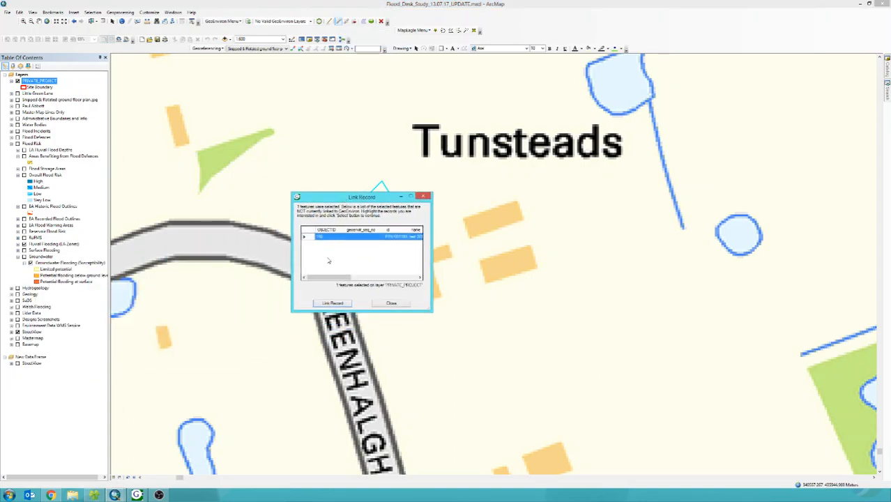
left_click_drag(328, 281, 362, 273)
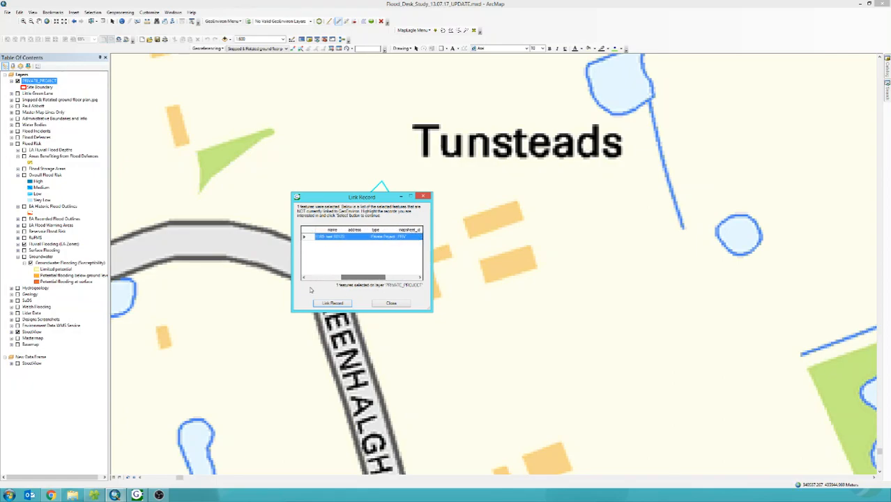
left_click(332, 303)
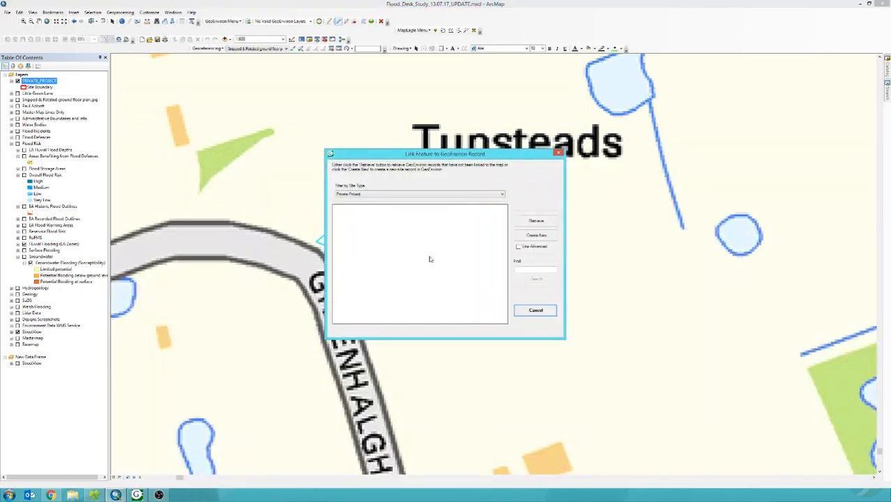
left_click(529, 224)
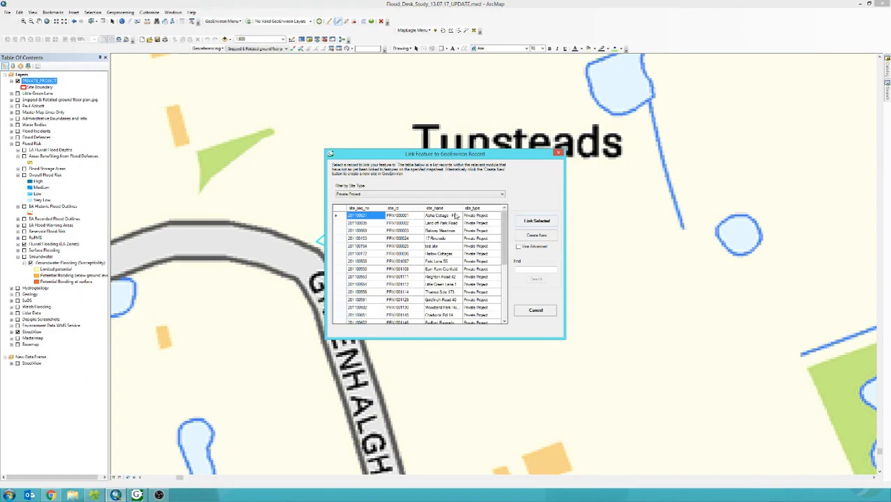
Step: Search the retrieved Private Project records for the original test case by name
left_click(524, 270)
type("1un")
left_click(535, 280)
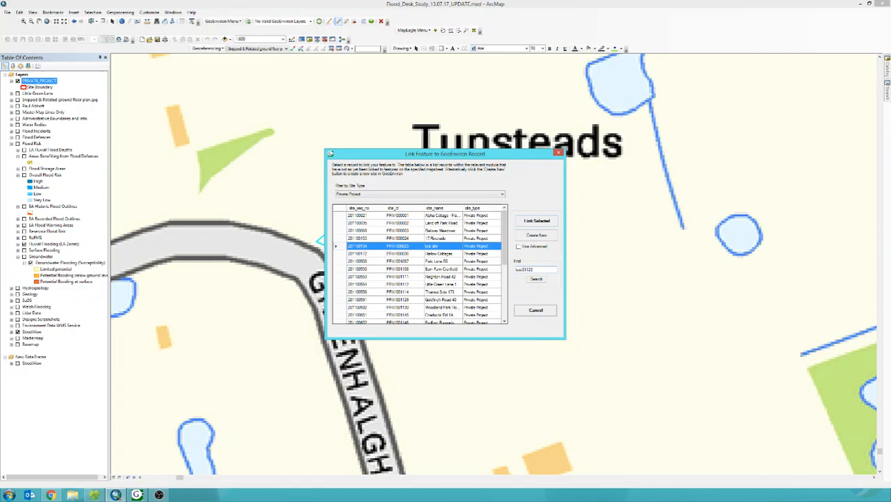
left_click(535, 278)
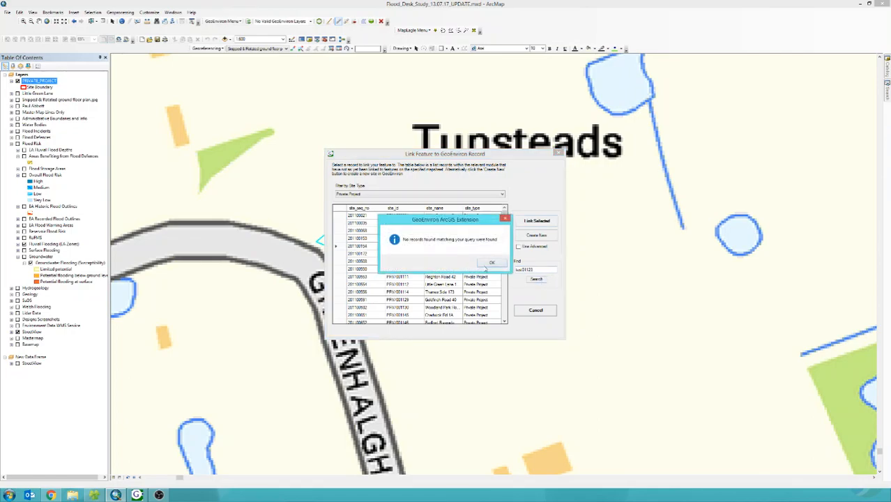
left_click(490, 264)
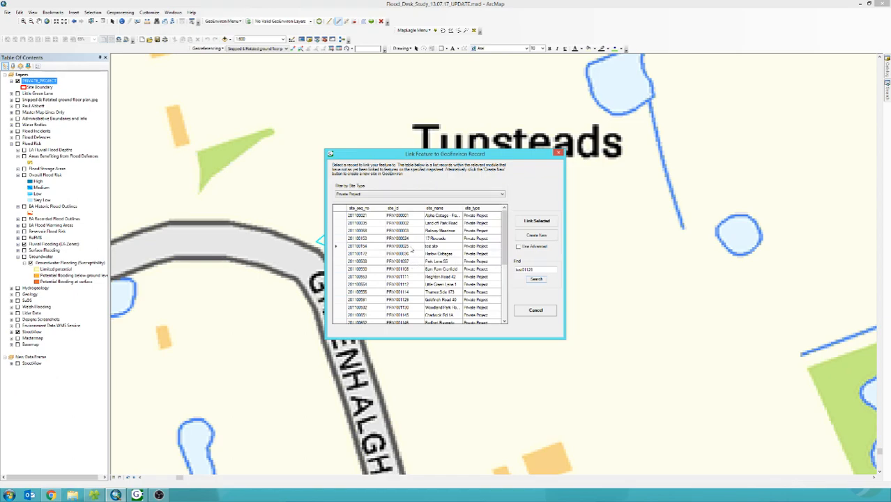
Step: Link the site boundary to the existing "test site" Private Project record
left_click(413, 248)
left_click(429, 248)
left_click(361, 247)
double_click(362, 247)
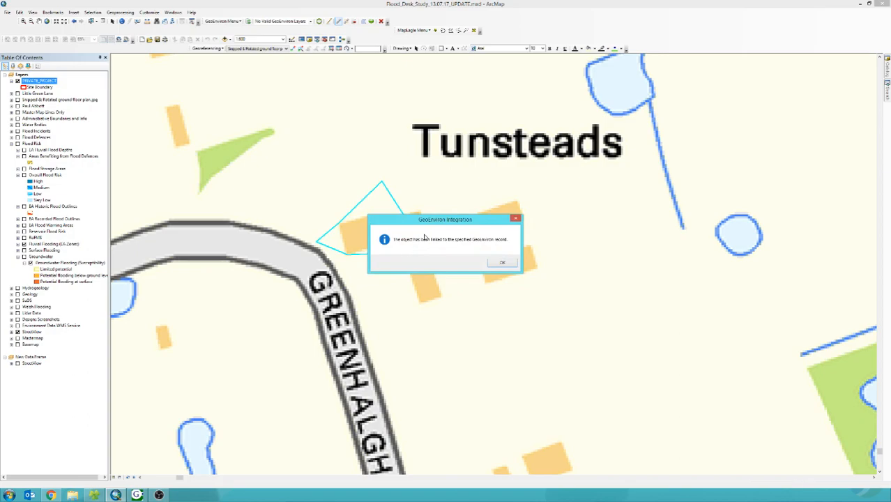
left_click(501, 262)
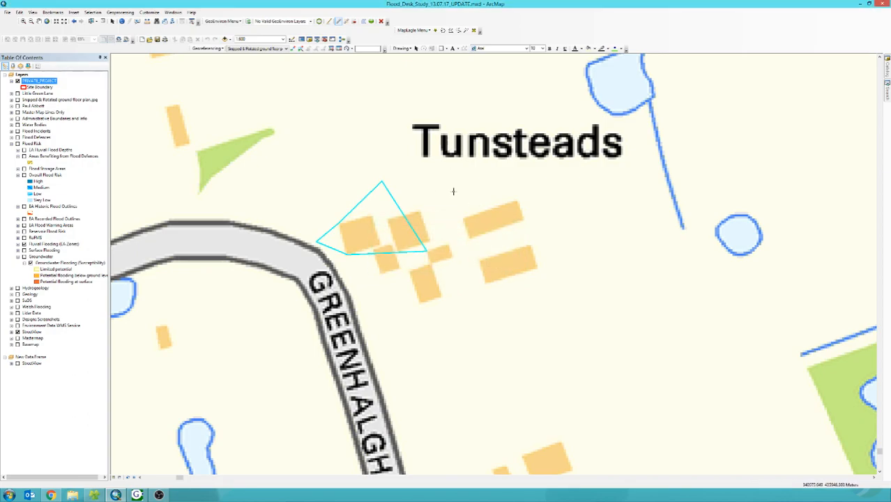
Step: Look up the re-linked boundary's case record in GeoEnviron, return to the map and close the info tool
left_click(320, 22)
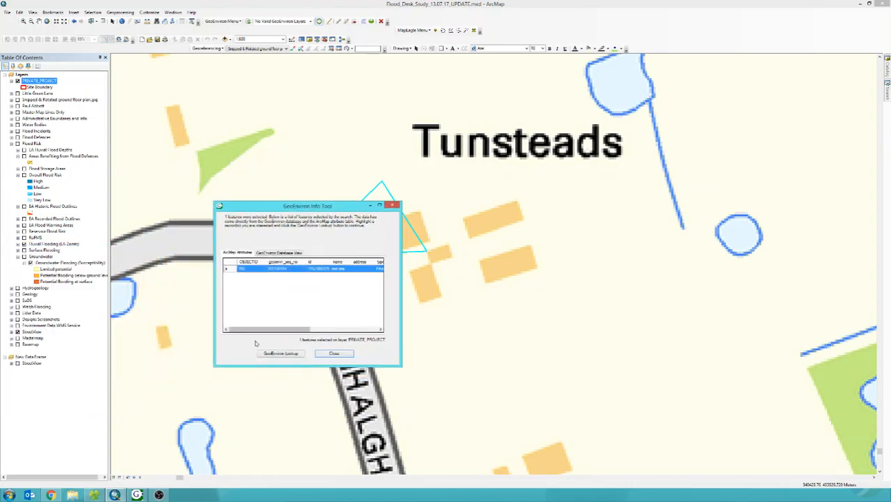
left_click(279, 354)
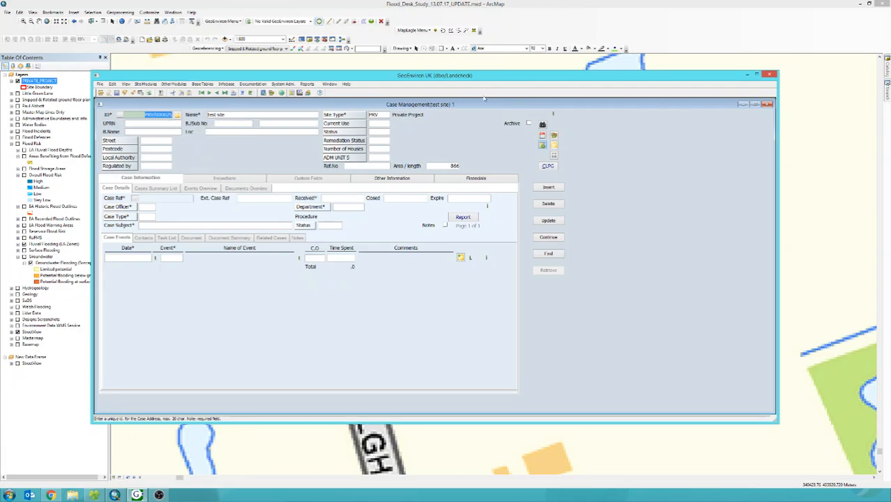
left_click(746, 75)
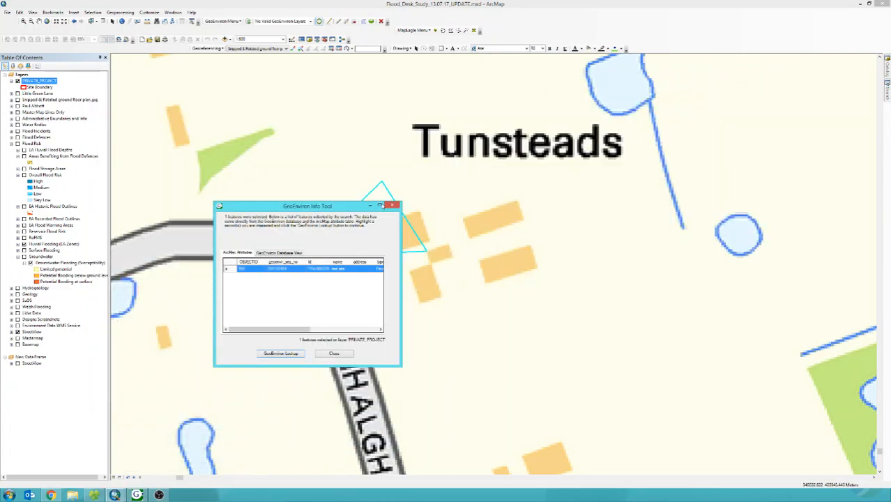
left_click(392, 206)
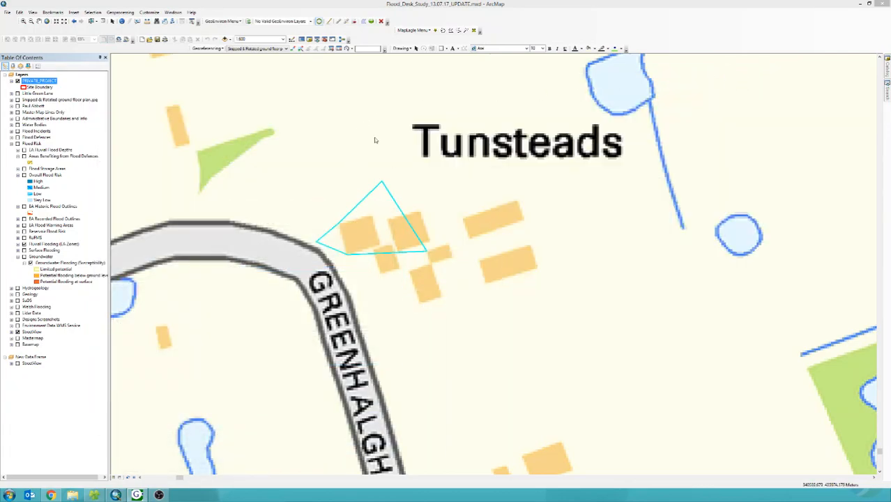
Step: Unlink the site boundary from GeoEnviron, delete the feature from the map, and delete its site in the database too
left_click(347, 23)
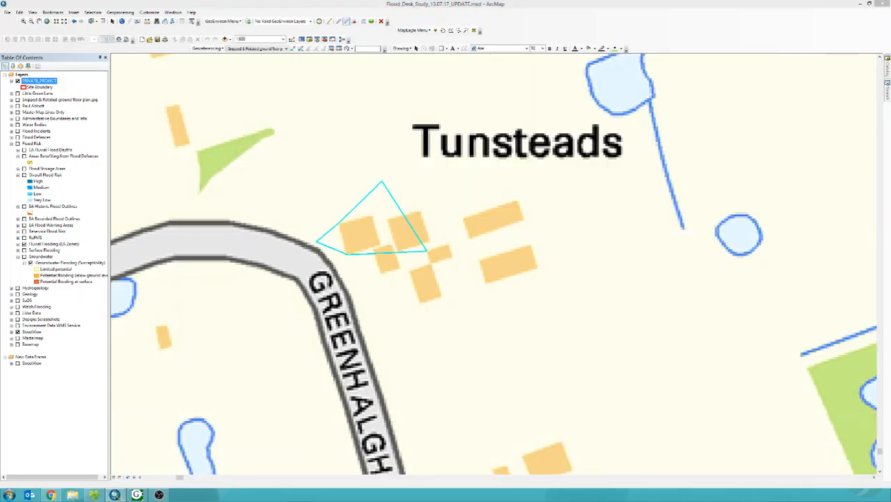
left_click_drag(233, 280, 369, 301)
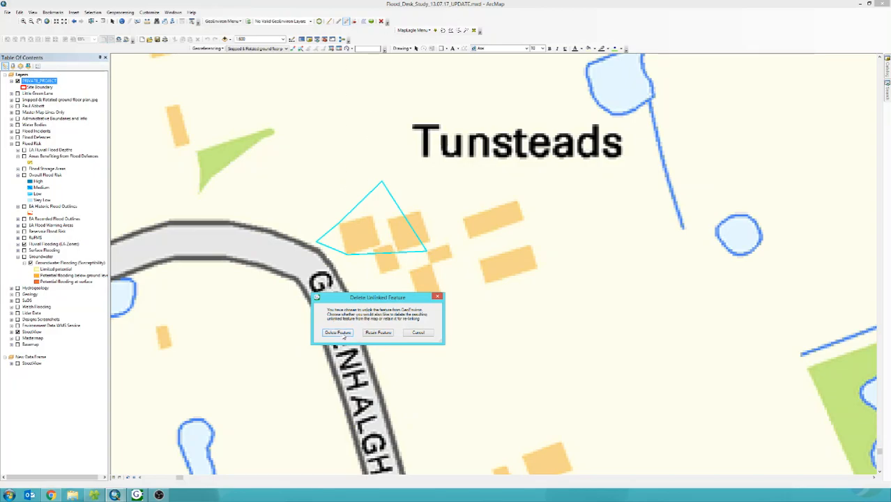
left_click(340, 333)
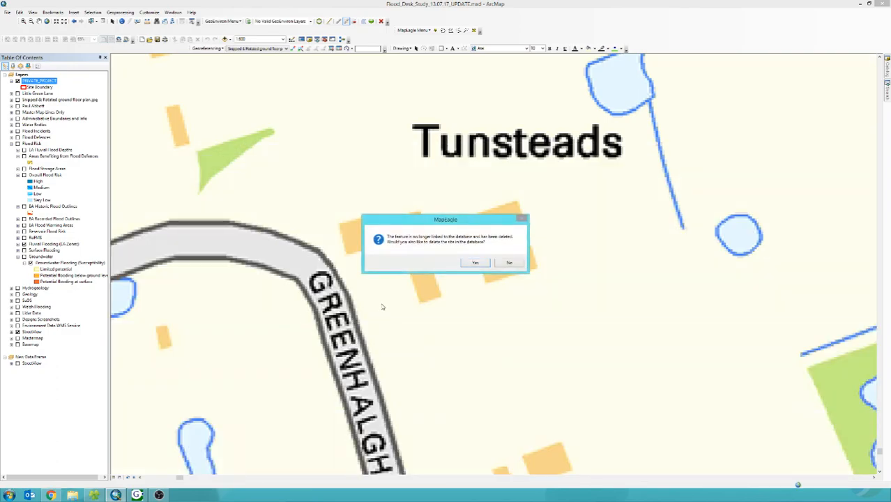
mouse_move(407, 224)
left_mouse_down()
mouse_move(429, 295)
mouse_move(422, 323)
mouse_move(439, 247)
mouse_move(403, 232)
left_mouse_up()
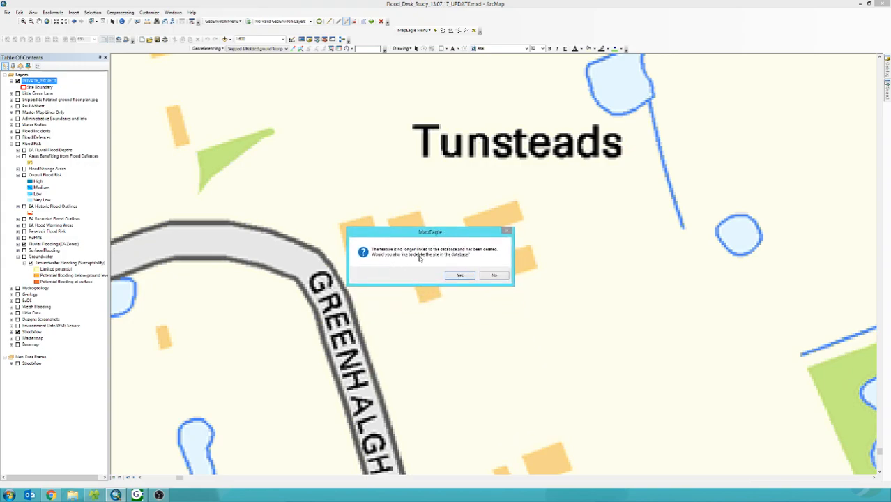
left_click(460, 275)
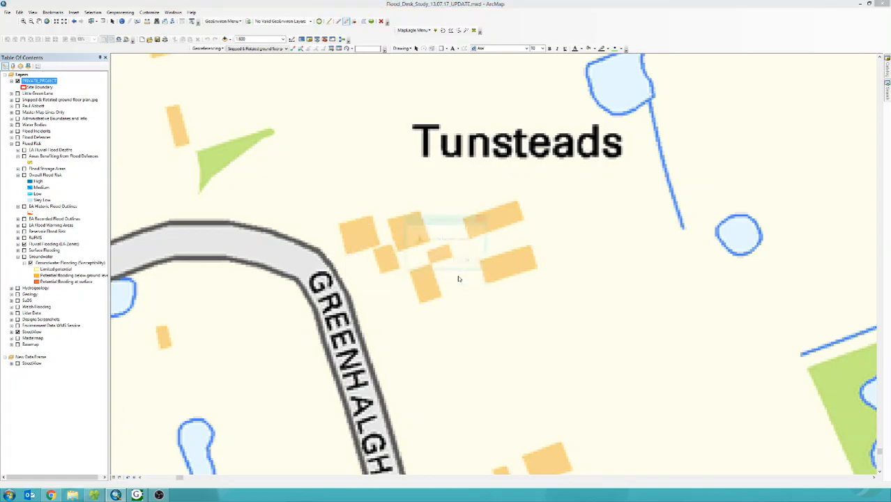
left_click(468, 263)
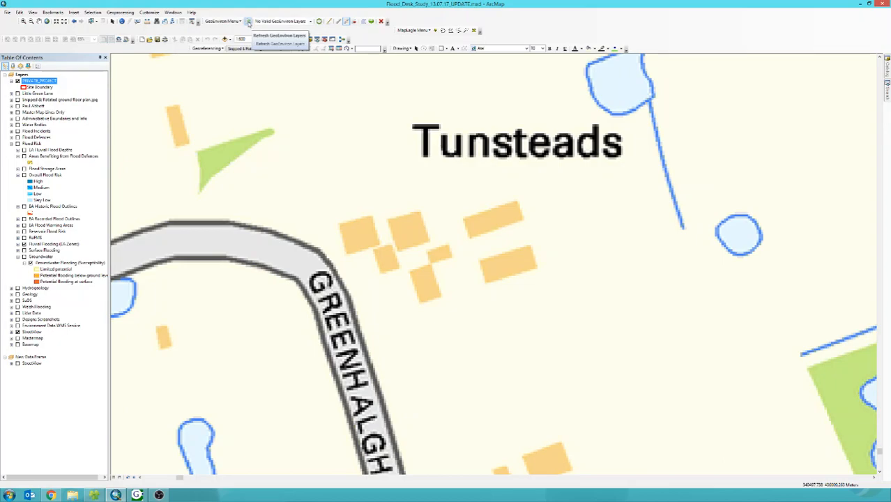
Step: Refresh the existing PRIVATE_PROJECT GeoEnviron layer
left_click(248, 22)
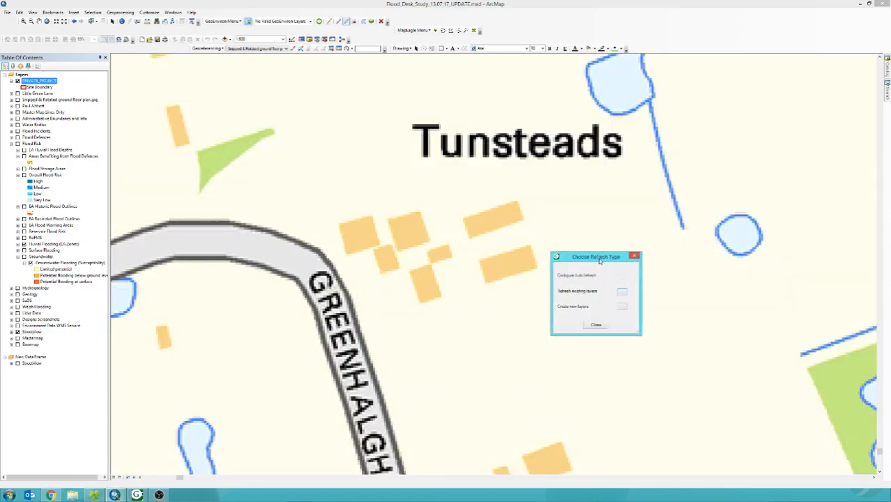
left_click_drag(598, 261, 356, 146)
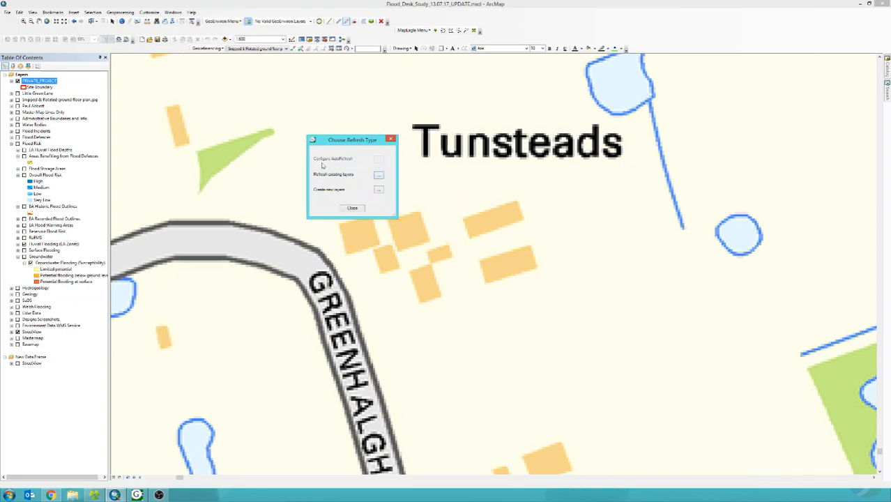
left_click(378, 176)
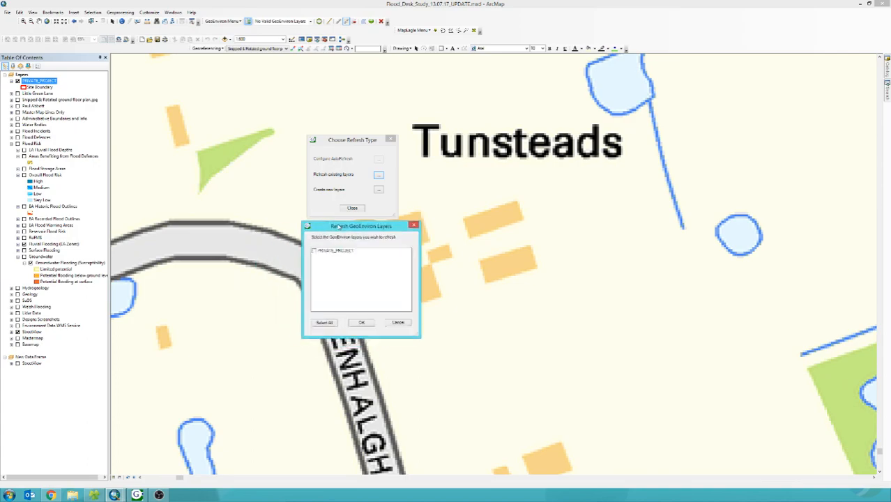
left_click_drag(338, 224, 454, 136)
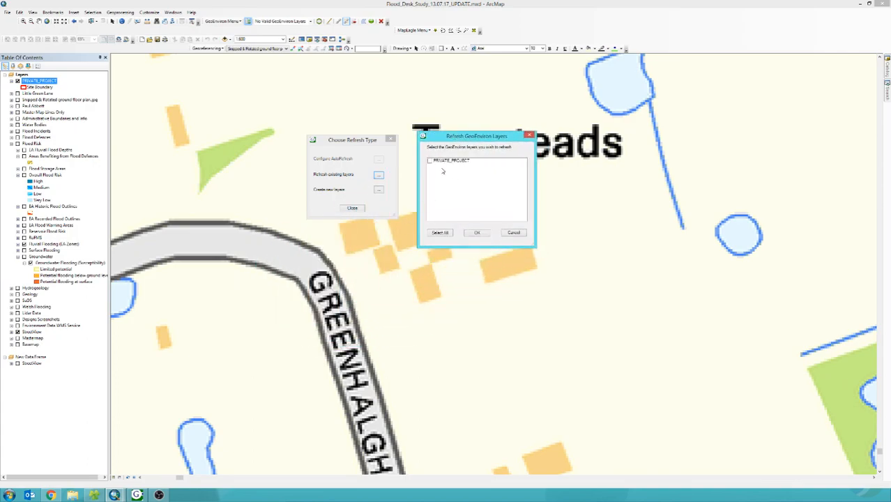
left_click(429, 161)
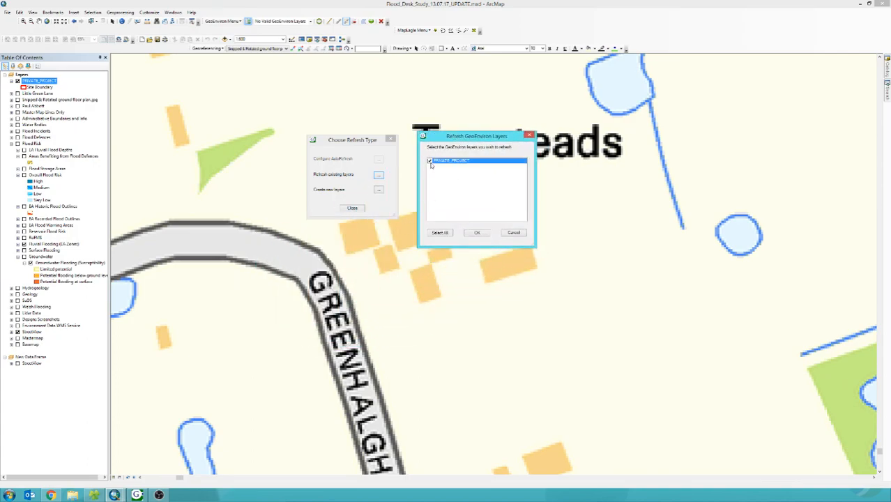
left_click(478, 234)
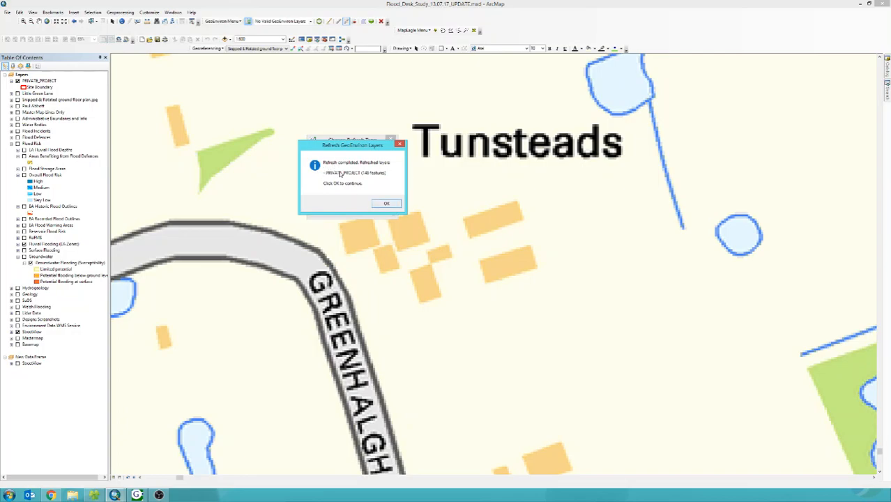
left_click(386, 203)
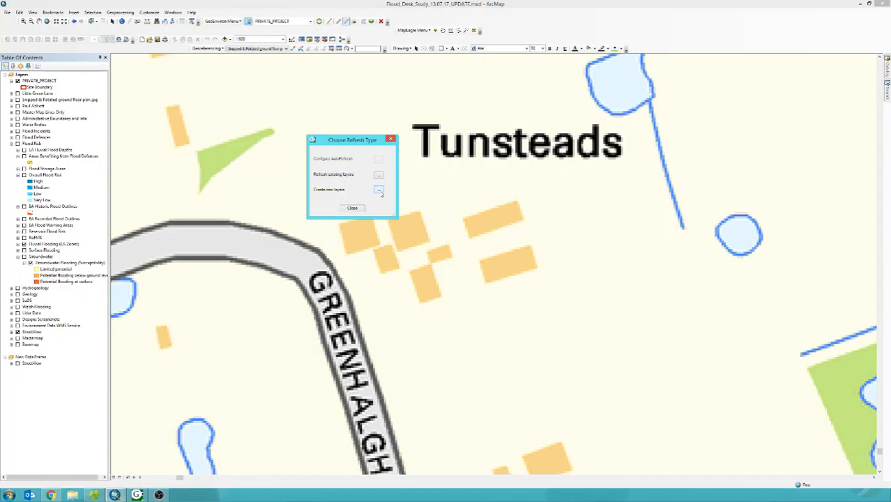
Step: Open the settings for creating new GeoEnviron layers and review the available module, site type and MapSheet ID options
left_click(379, 190)
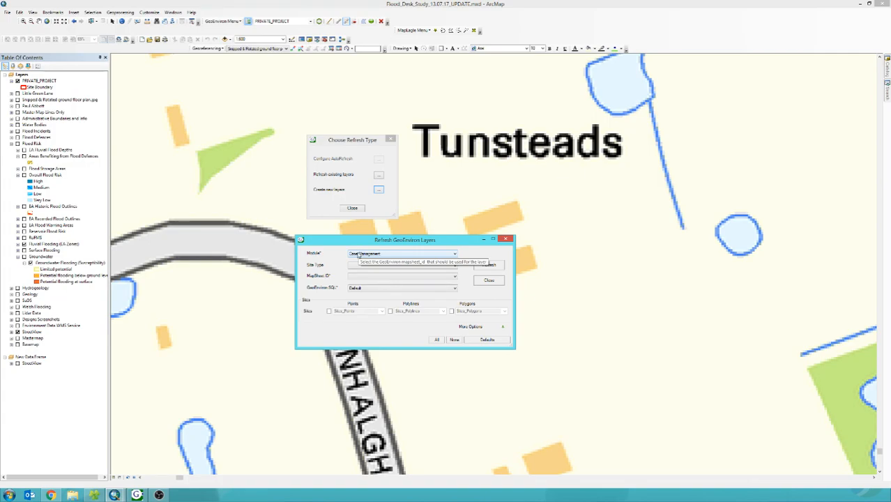
left_click(360, 253)
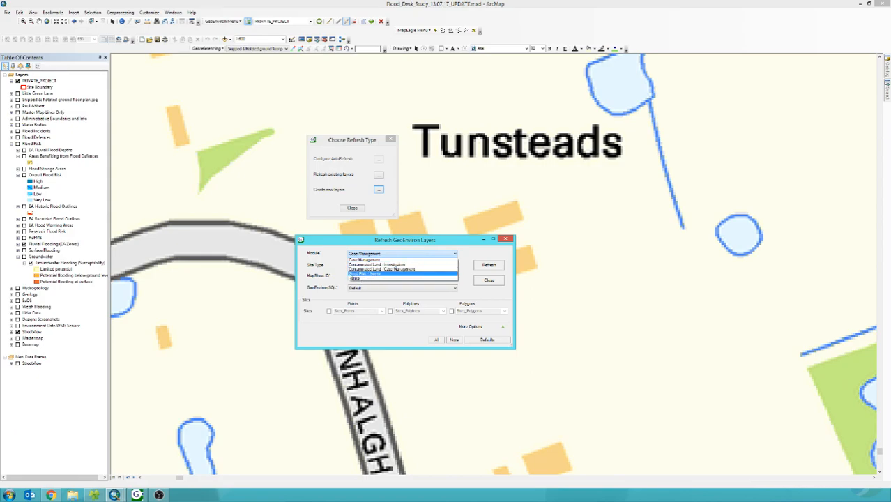
left_click(332, 264)
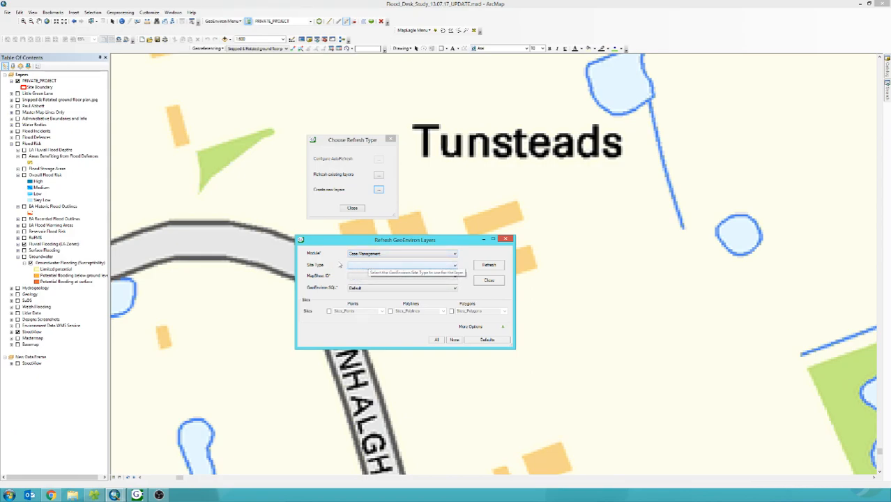
left_click(362, 269)
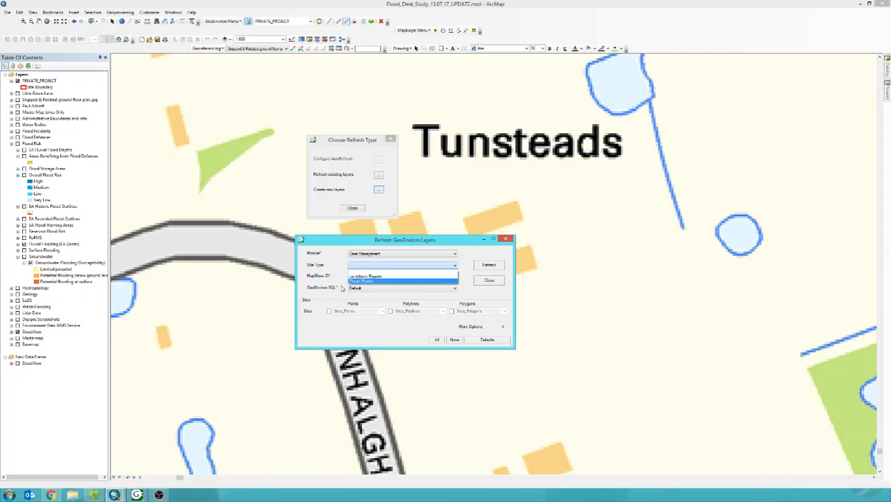
left_click(334, 273)
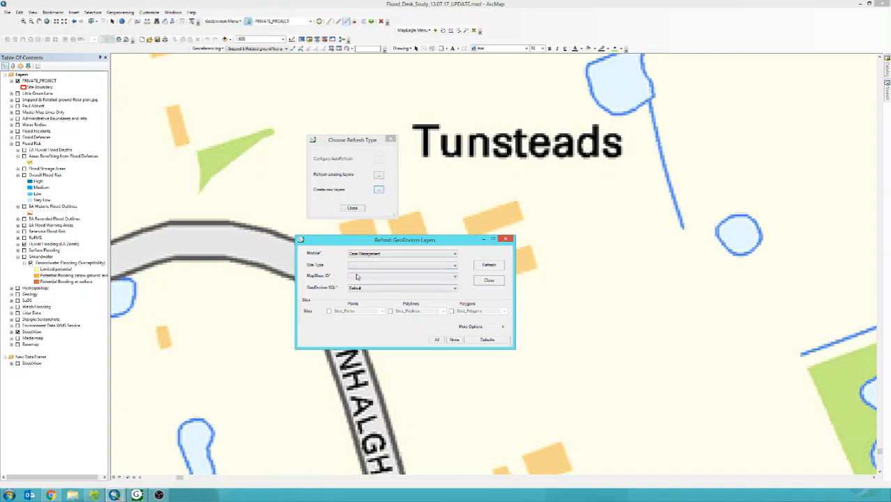
left_click(357, 276)
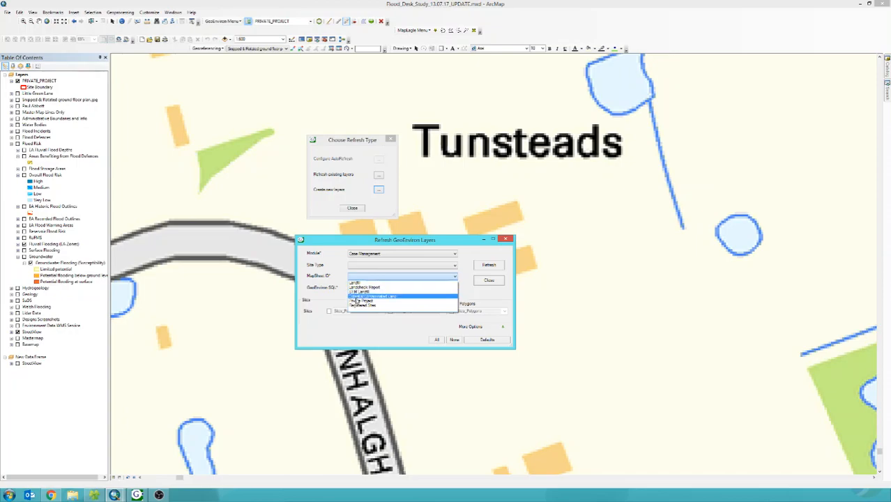
left_click(356, 307)
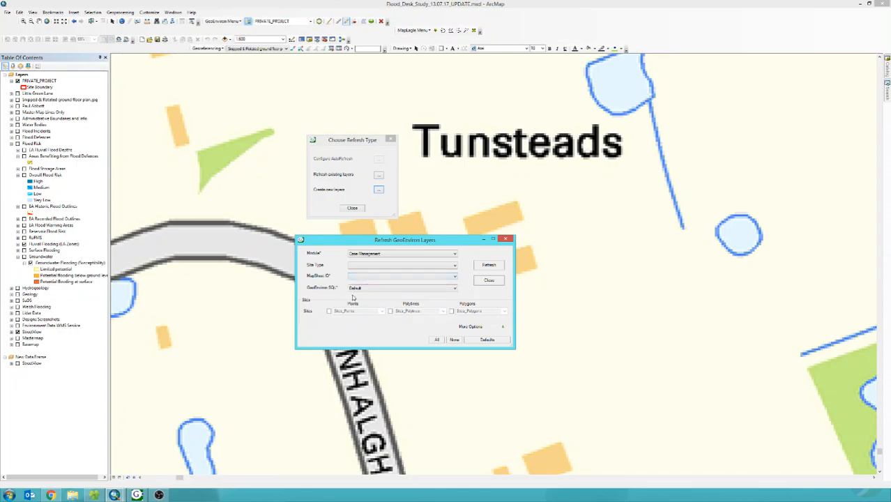
Step: Enable the Sites polygon, polyline and point outputs, and close the refresh dialogs without creating any layers
left_click(451, 311)
left_click(391, 312)
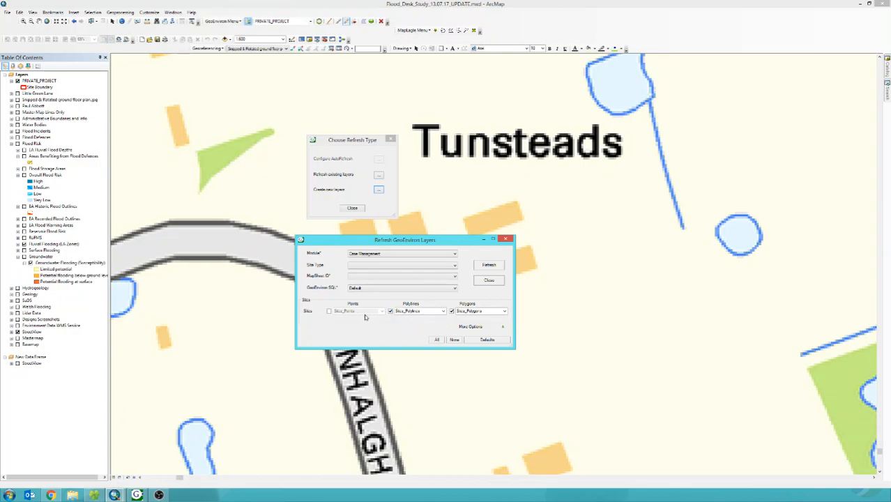
left_click(329, 311)
left_click(506, 239)
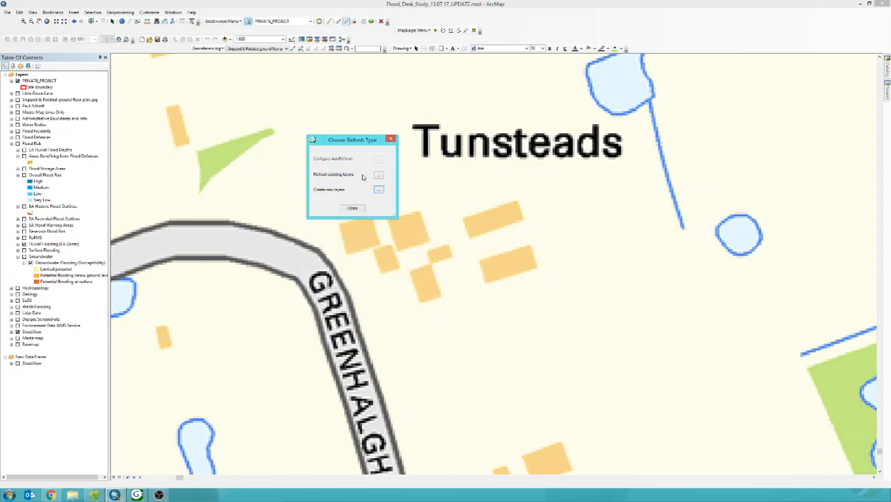
left_click(361, 208)
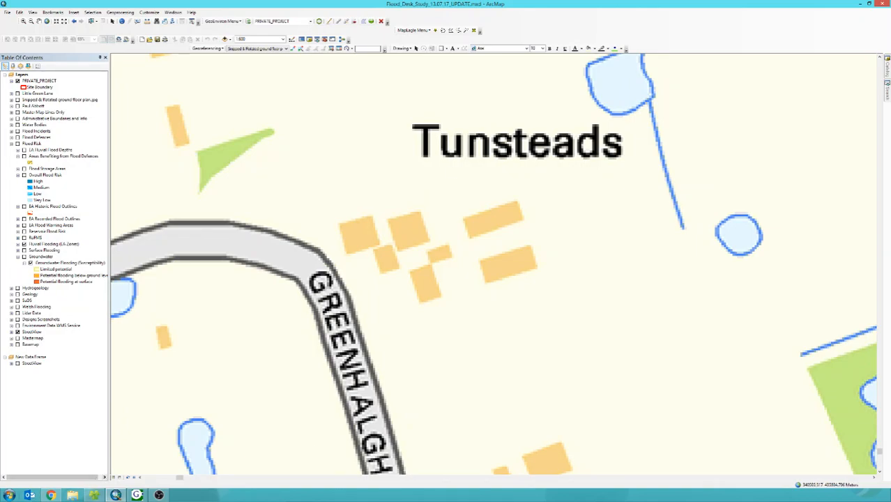
Step: Switch to the "Refreshing GeoEnviron GIS Extension" presentation in Chrome
mouse_move(52, 497)
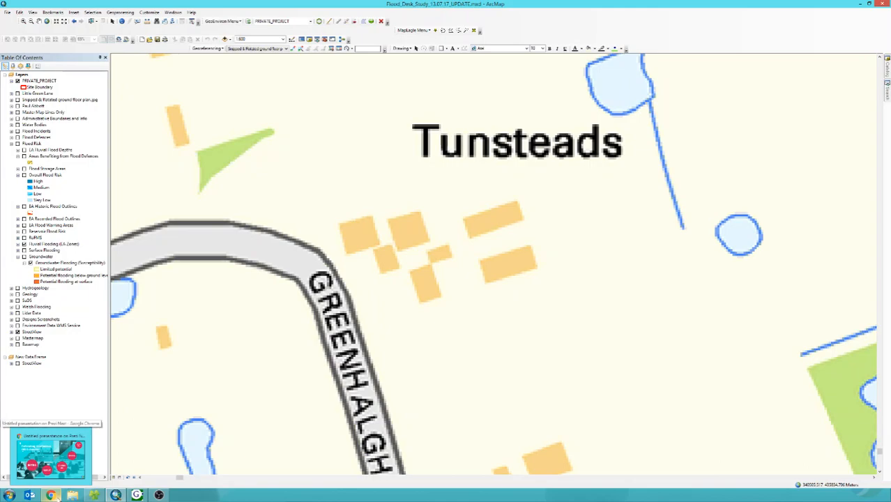
left_click(53, 495)
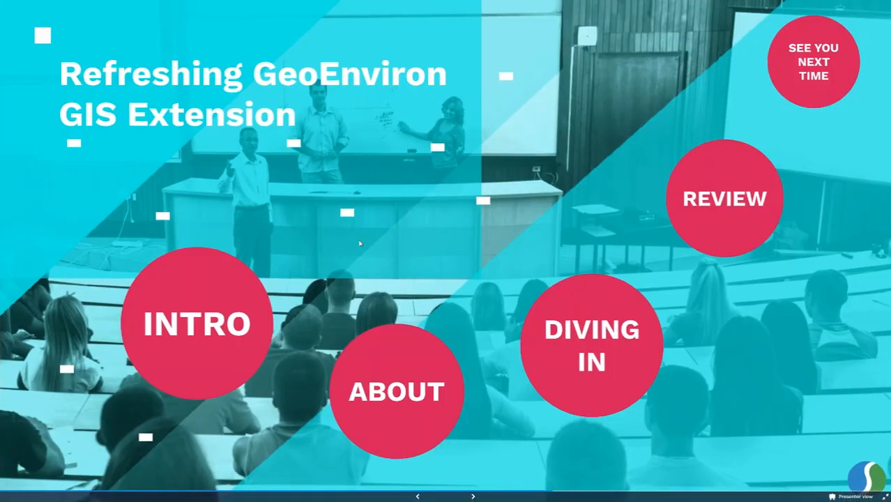